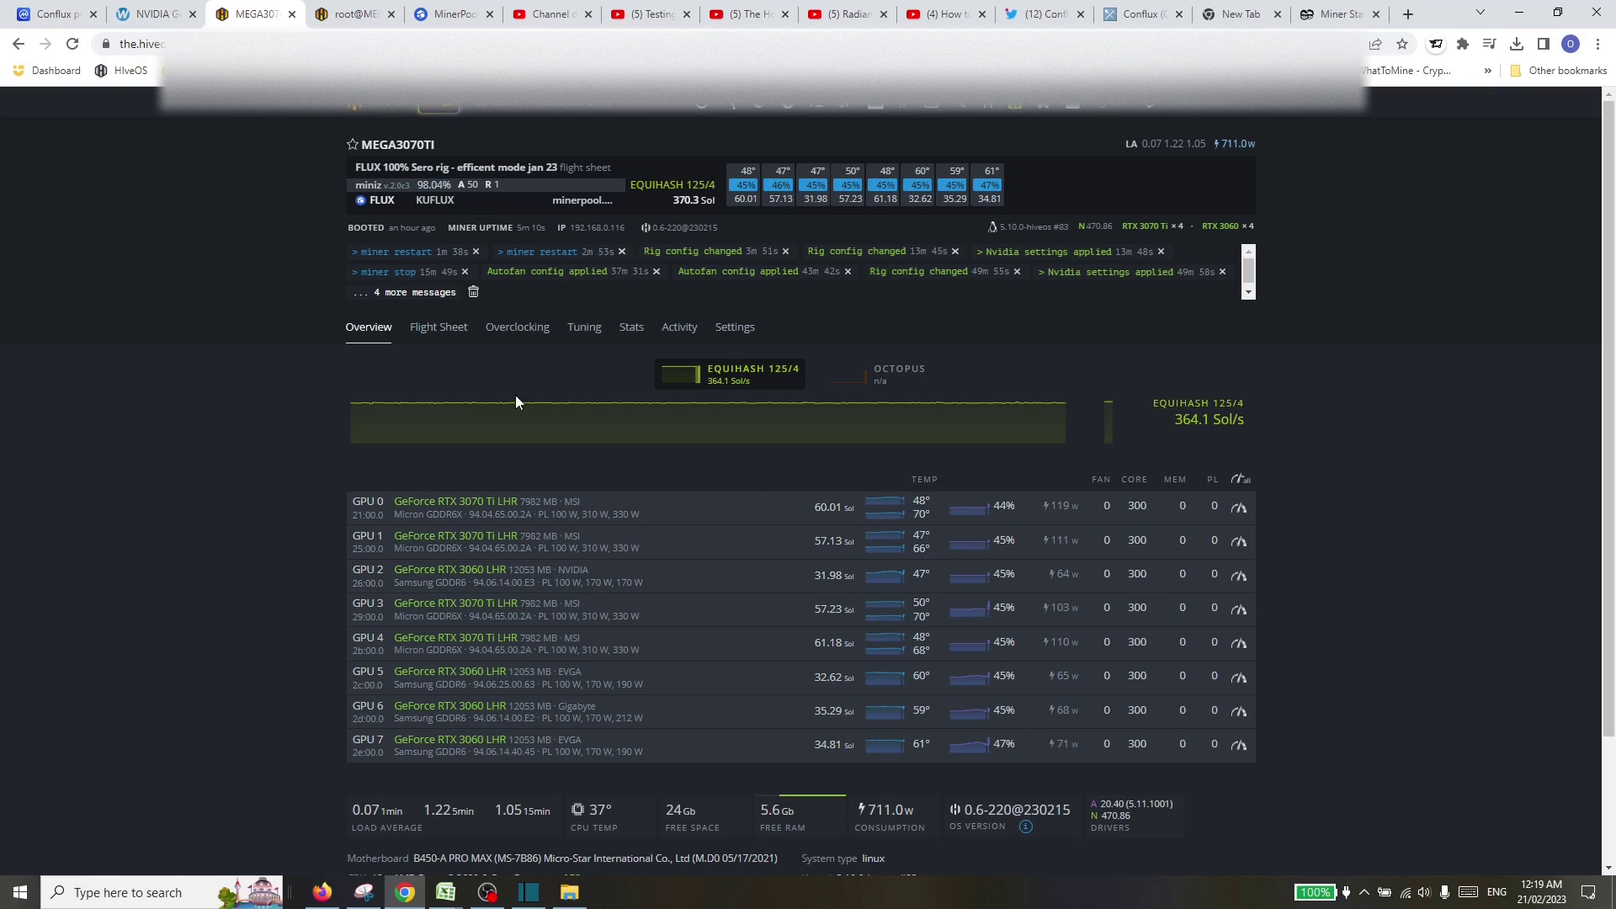
Step: Open the MEGA3070TI rig's active FLUX flight sheet in edit mode
left_click(427, 327)
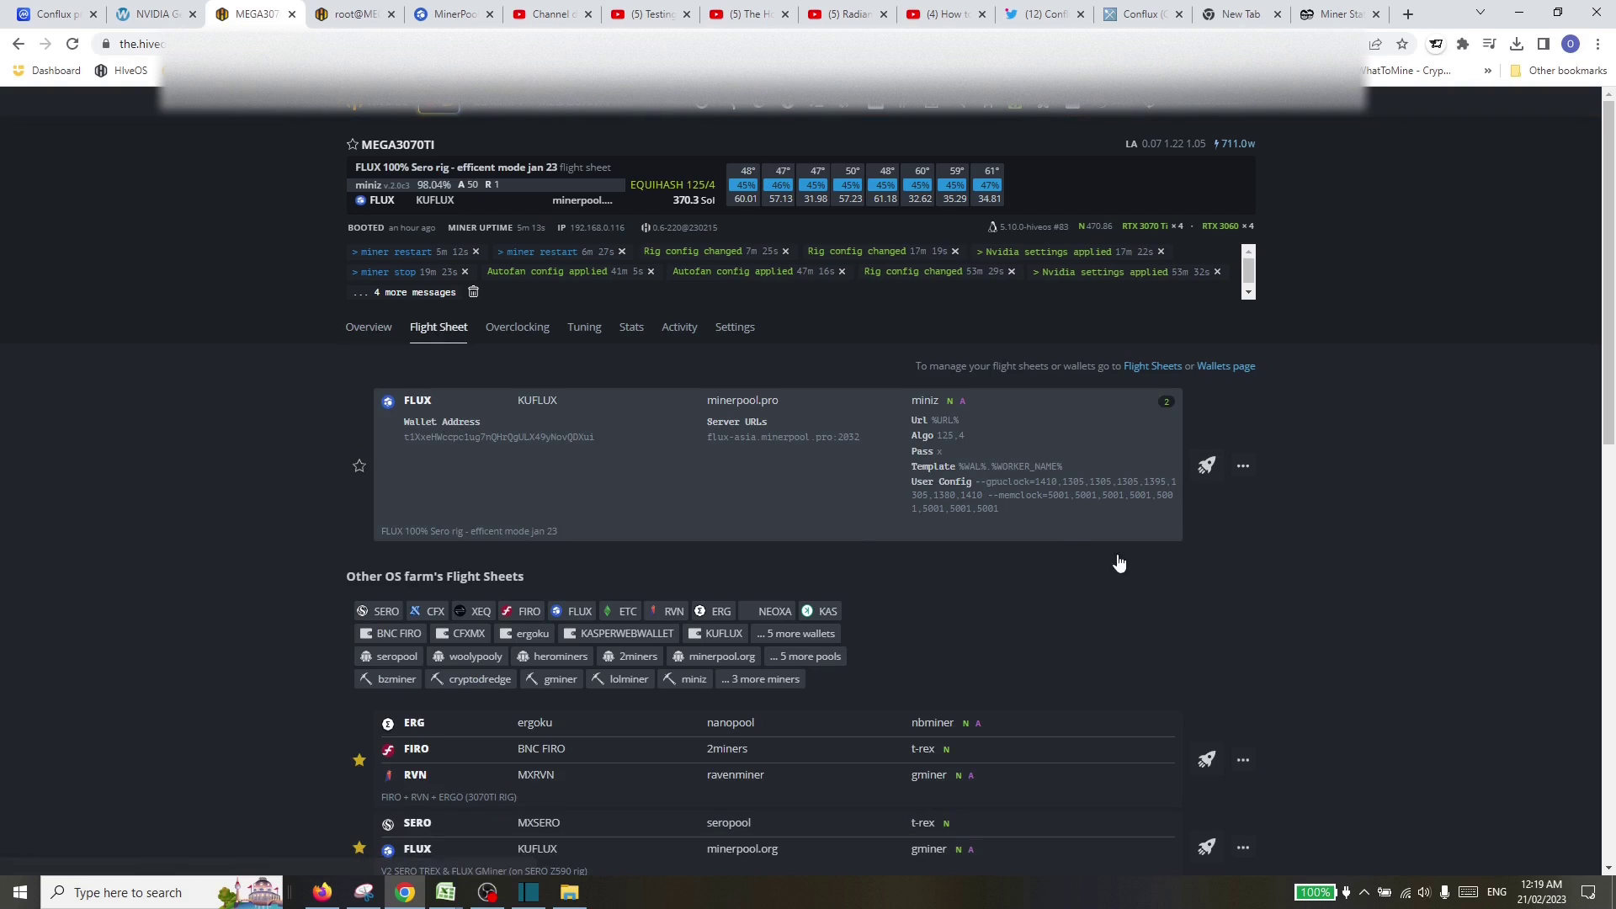
left_click(371, 328)
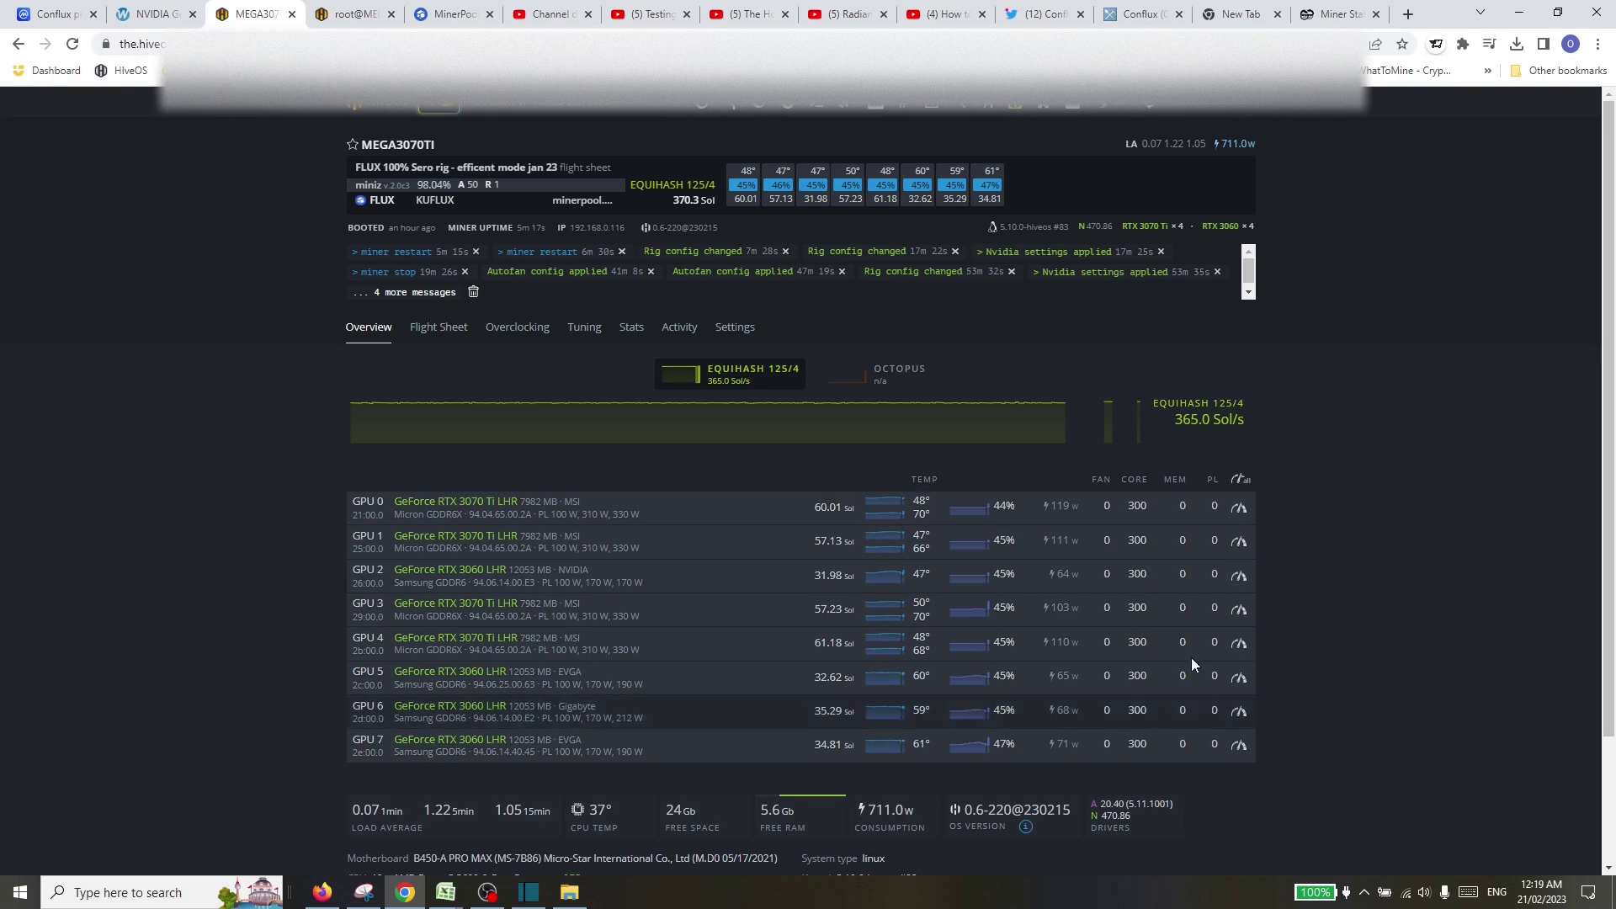
left_click(438, 327)
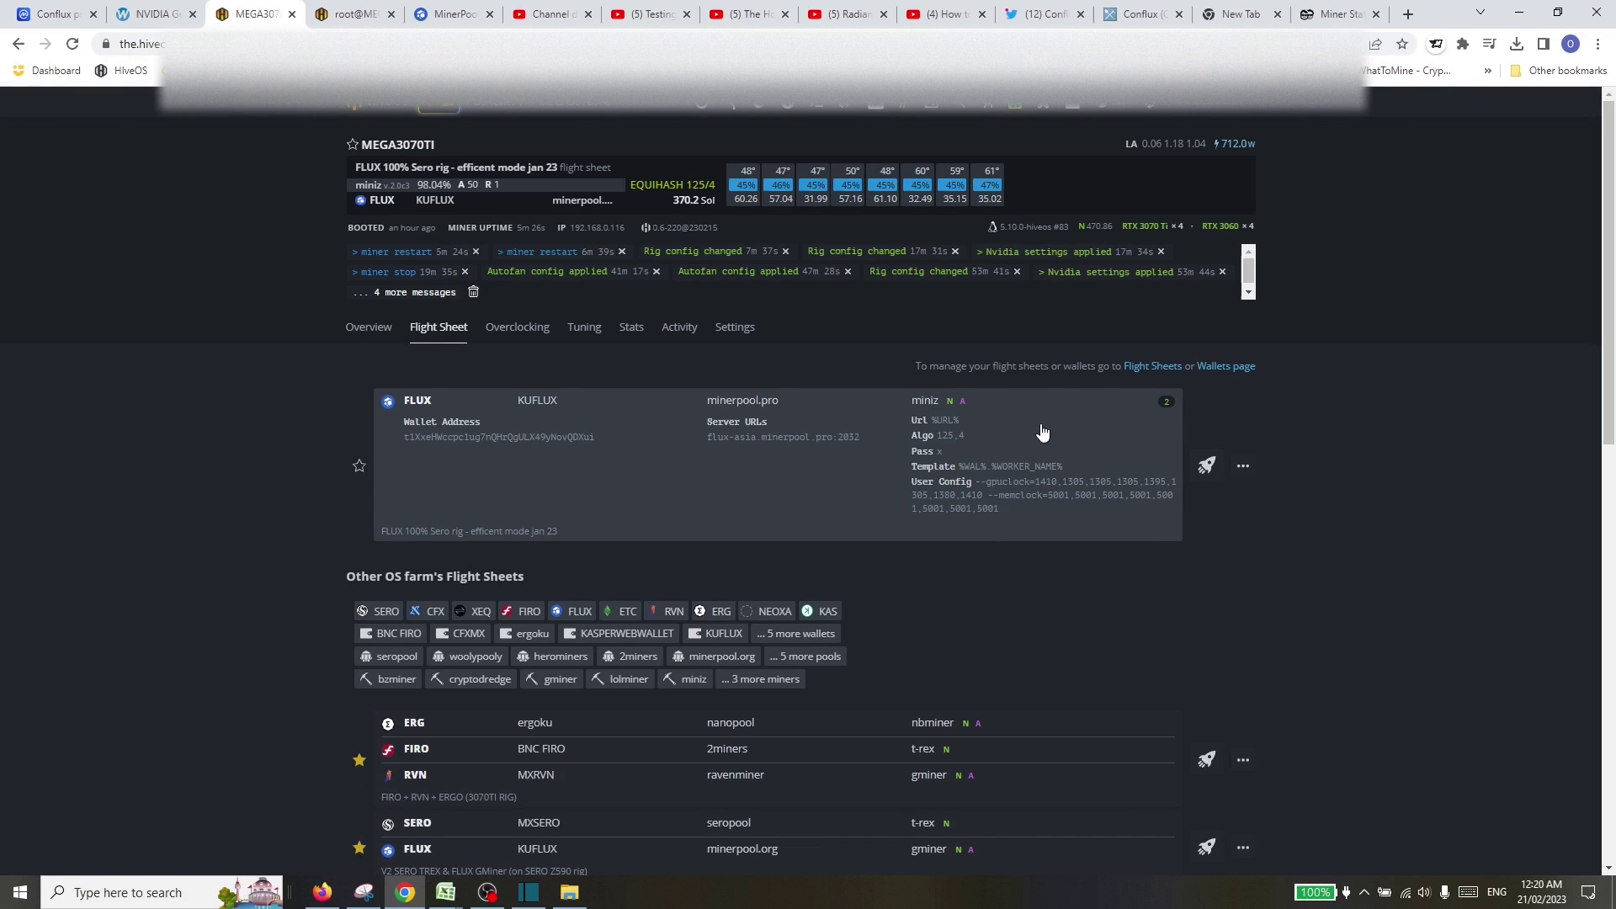
left_click(1243, 466)
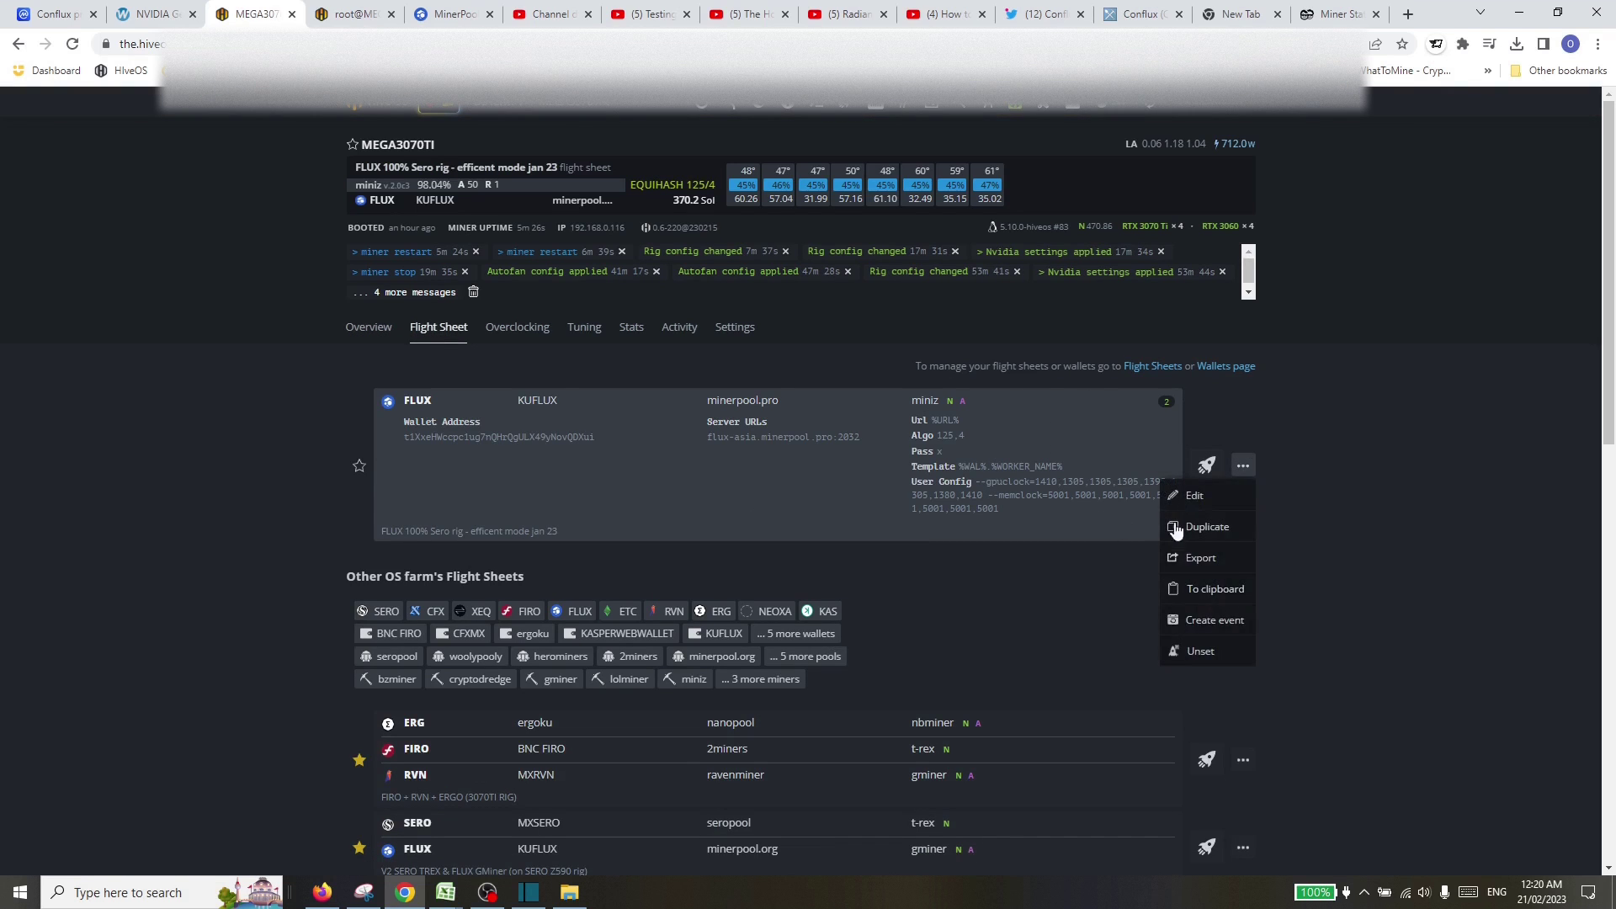
left_click(1191, 499)
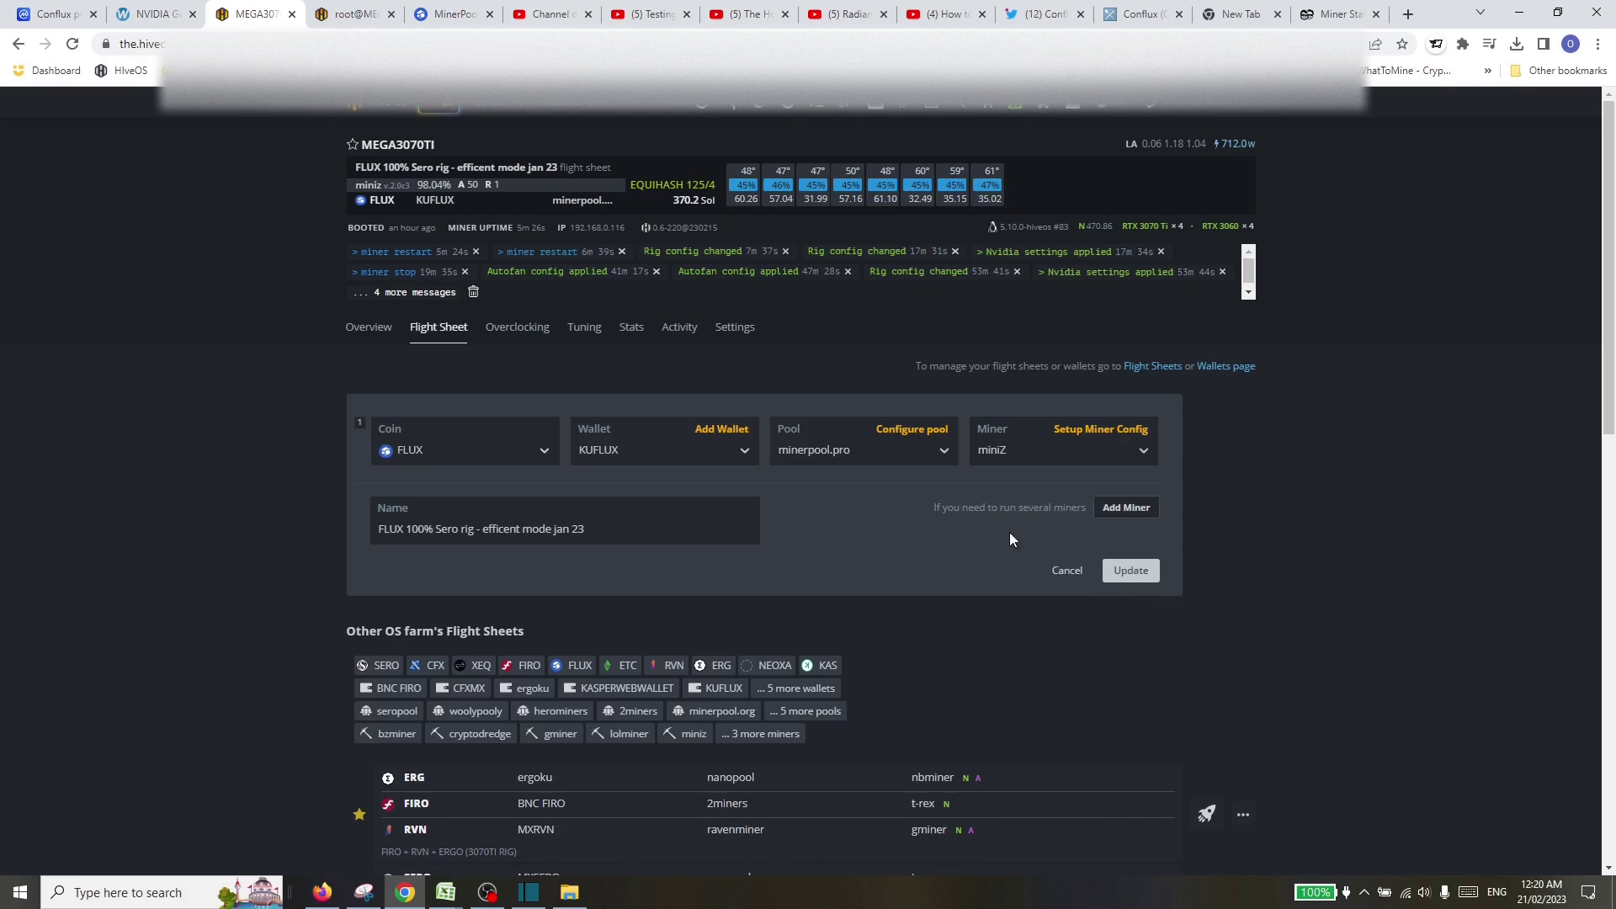
Step: Open the miniZ miner config and examine the per-GPU --gpuclock core clocks, e.g. 1395
left_click(1085, 433)
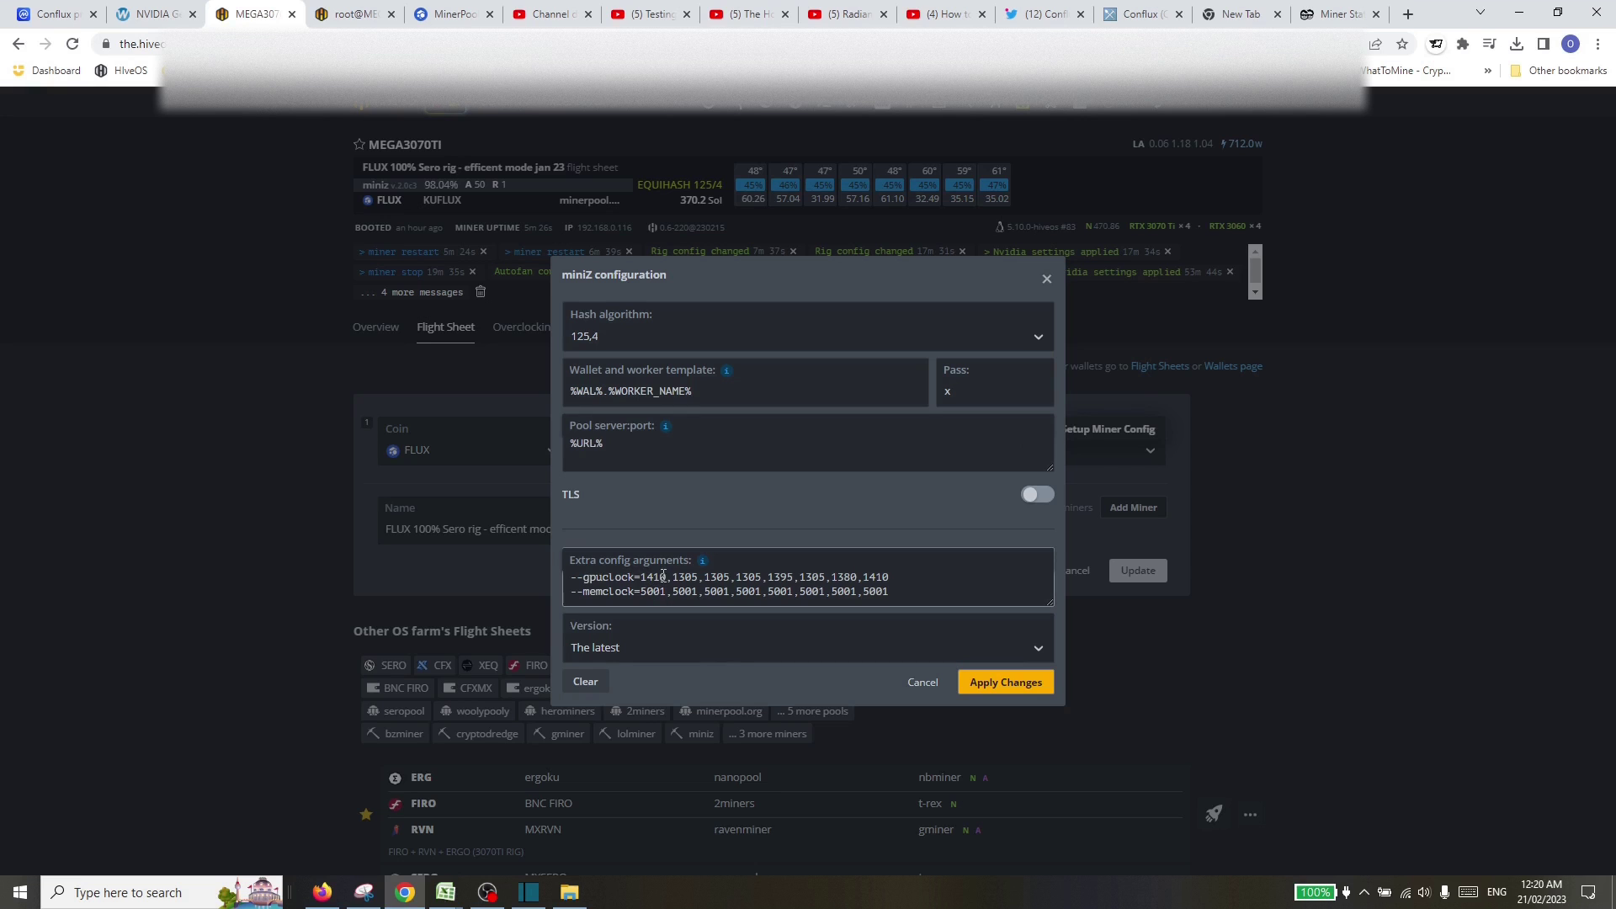
left_click_drag(793, 577, 772, 581)
left_click_drag(661, 577, 640, 579)
left_click(723, 578)
left_click_drag(916, 576, 750, 552)
left_click(967, 567)
left_click_drag(729, 577, 711, 582)
left_click(943, 573)
Step: Re-check the --gpuclock arguments, focusing on the third GPU's 1305 core clock
left_click_drag(902, 579, 698, 579)
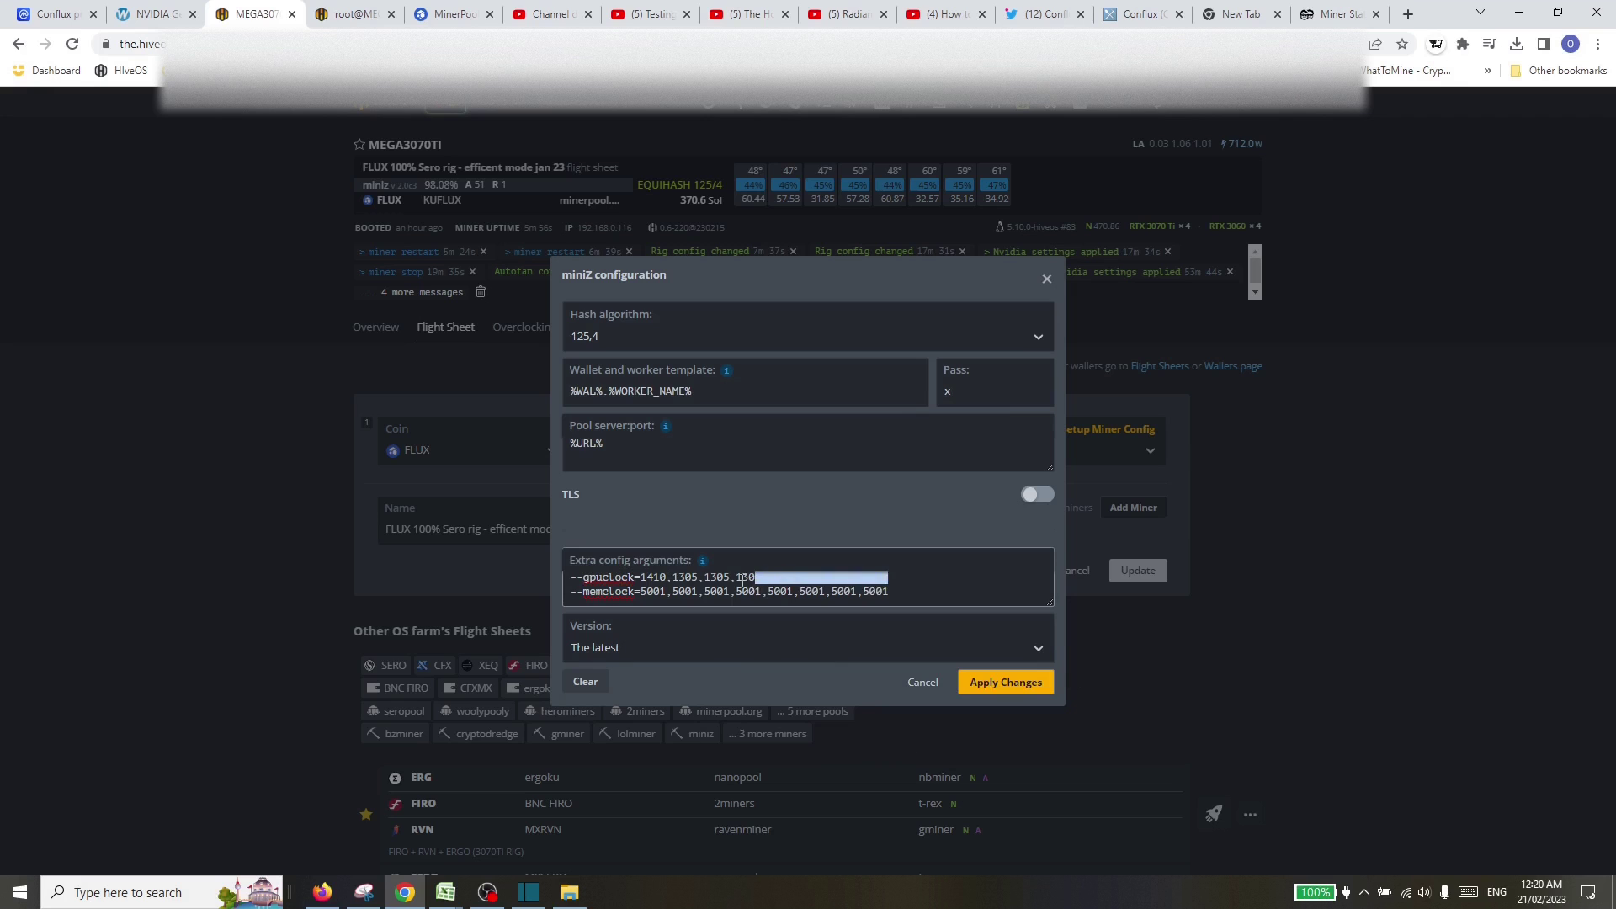
left_click(781, 585)
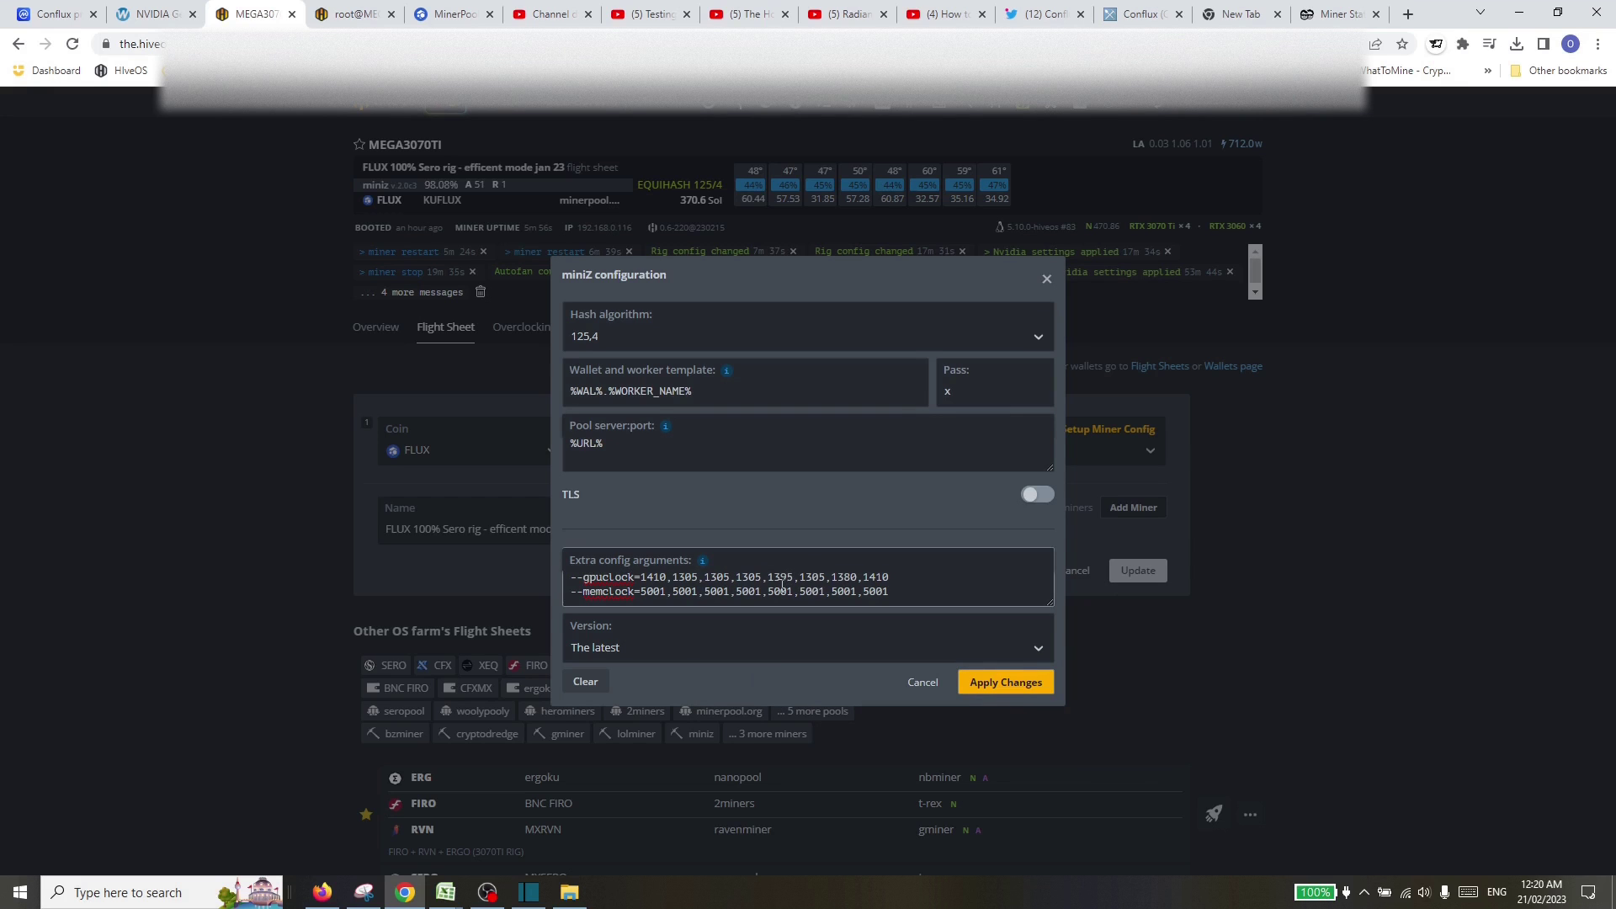
left_click_drag(731, 578, 706, 580)
left_click(899, 579)
left_click_drag(730, 579, 704, 579)
left_click(920, 578)
Step: Review the 5001 --memclock values, close the config unchanged, and return to the rig overview
left_click(902, 591)
left_click_drag(901, 592, 613, 592)
left_click(936, 584)
left_click(1046, 279)
left_click(373, 328)
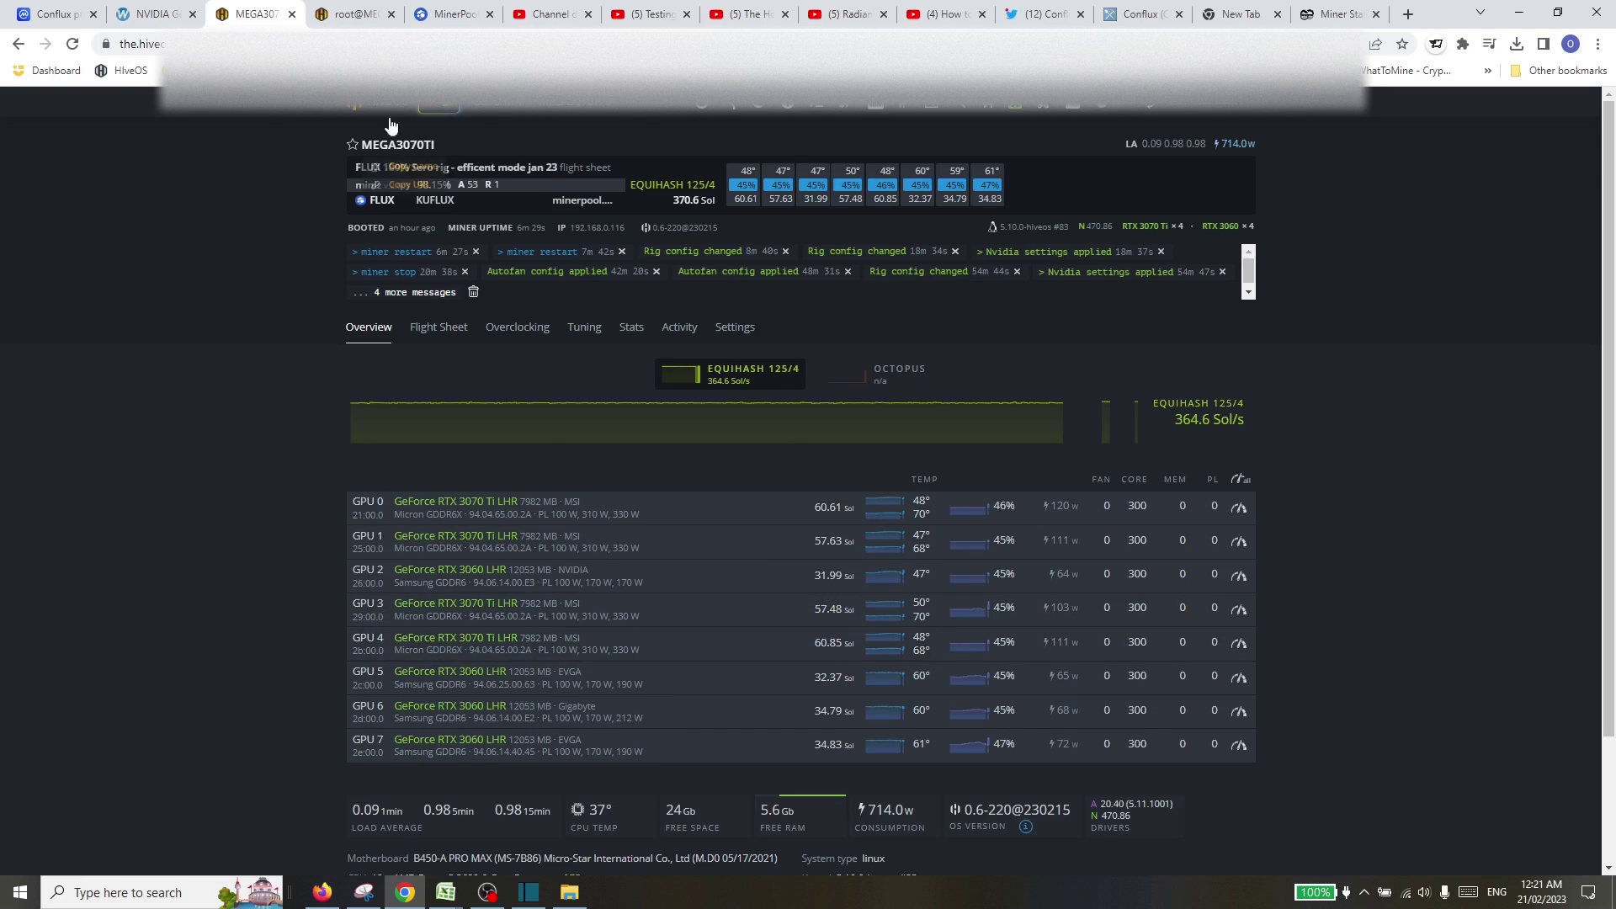
Step: Bring up the root@ Hive Shell tab showing live miniZ output at about 371 Sol/s
left_click(360, 15)
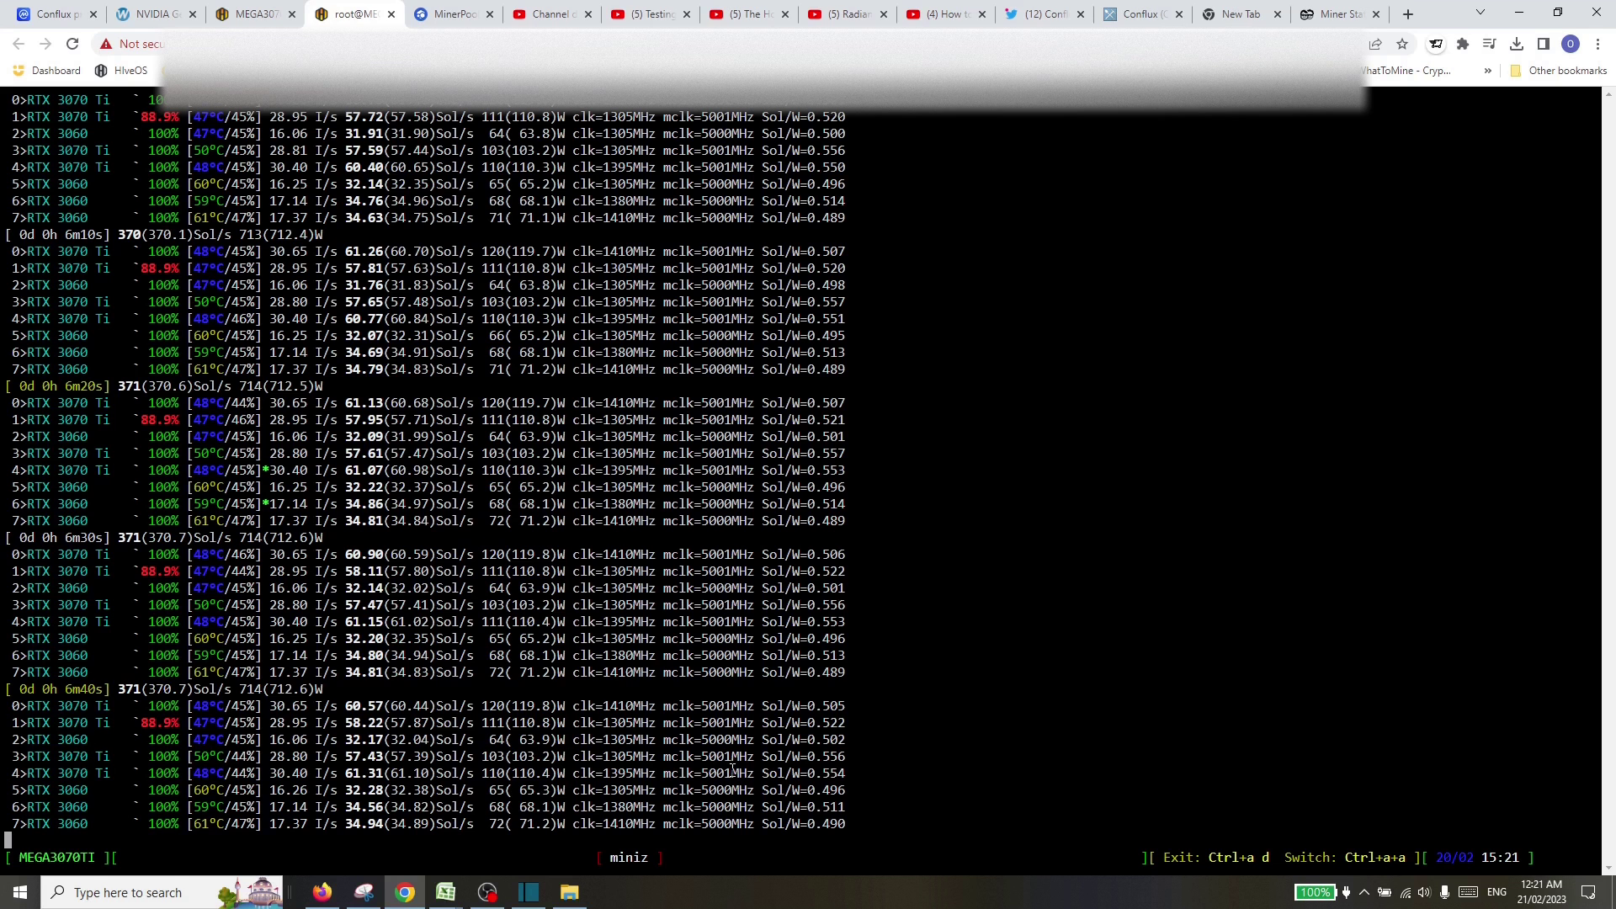
left_click_drag(846, 756, 663, 755)
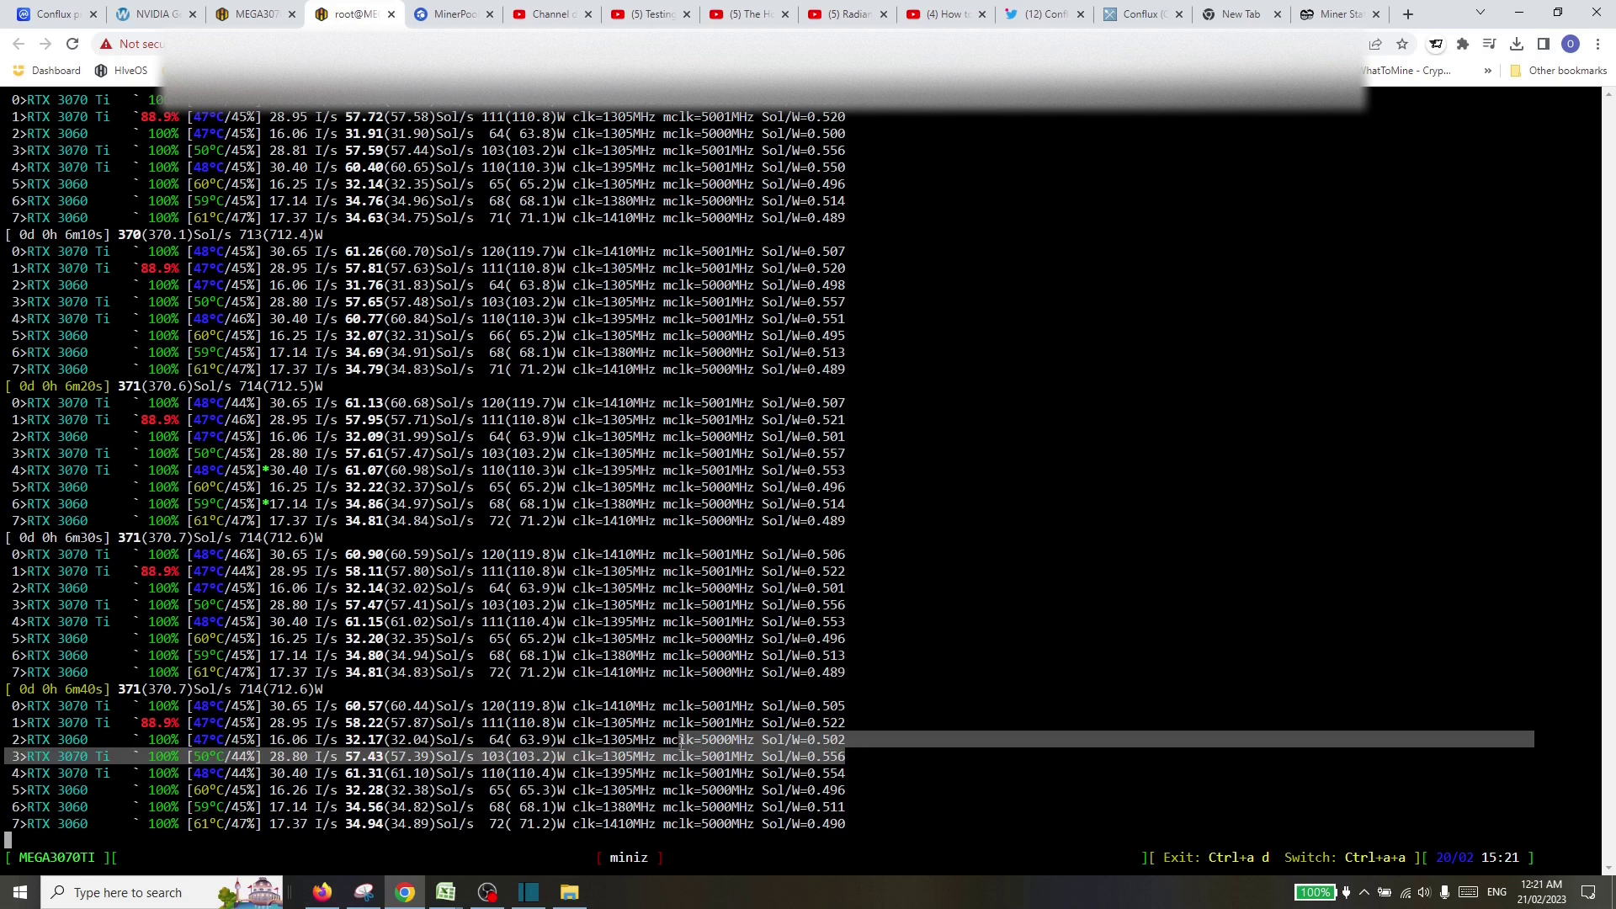
left_click(895, 720)
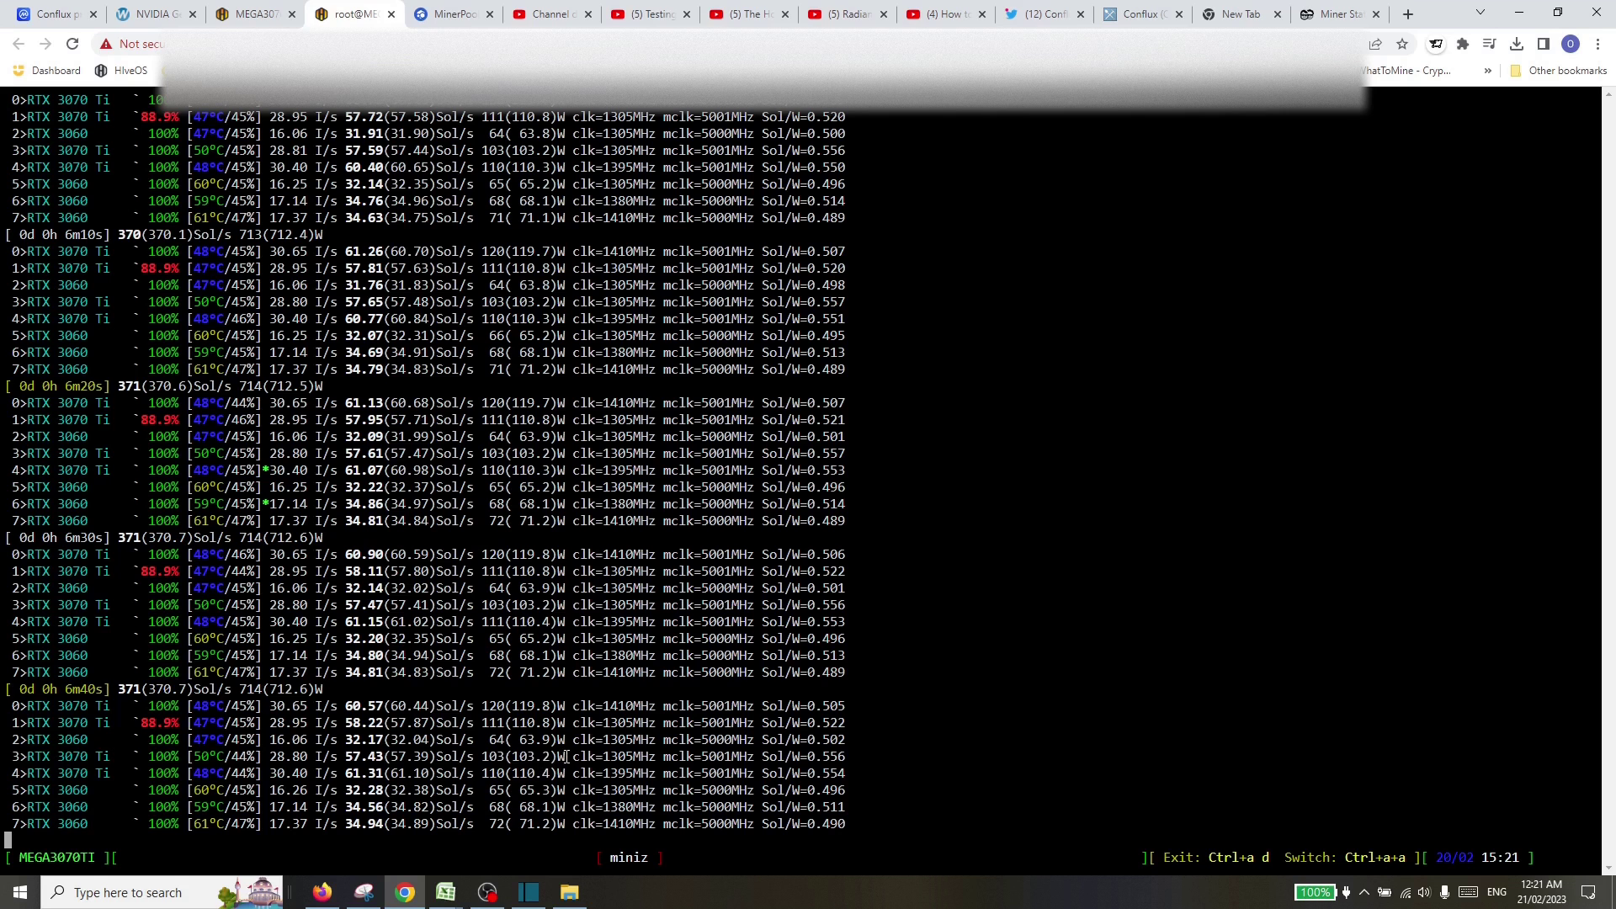
left_click_drag(566, 756, 510, 756)
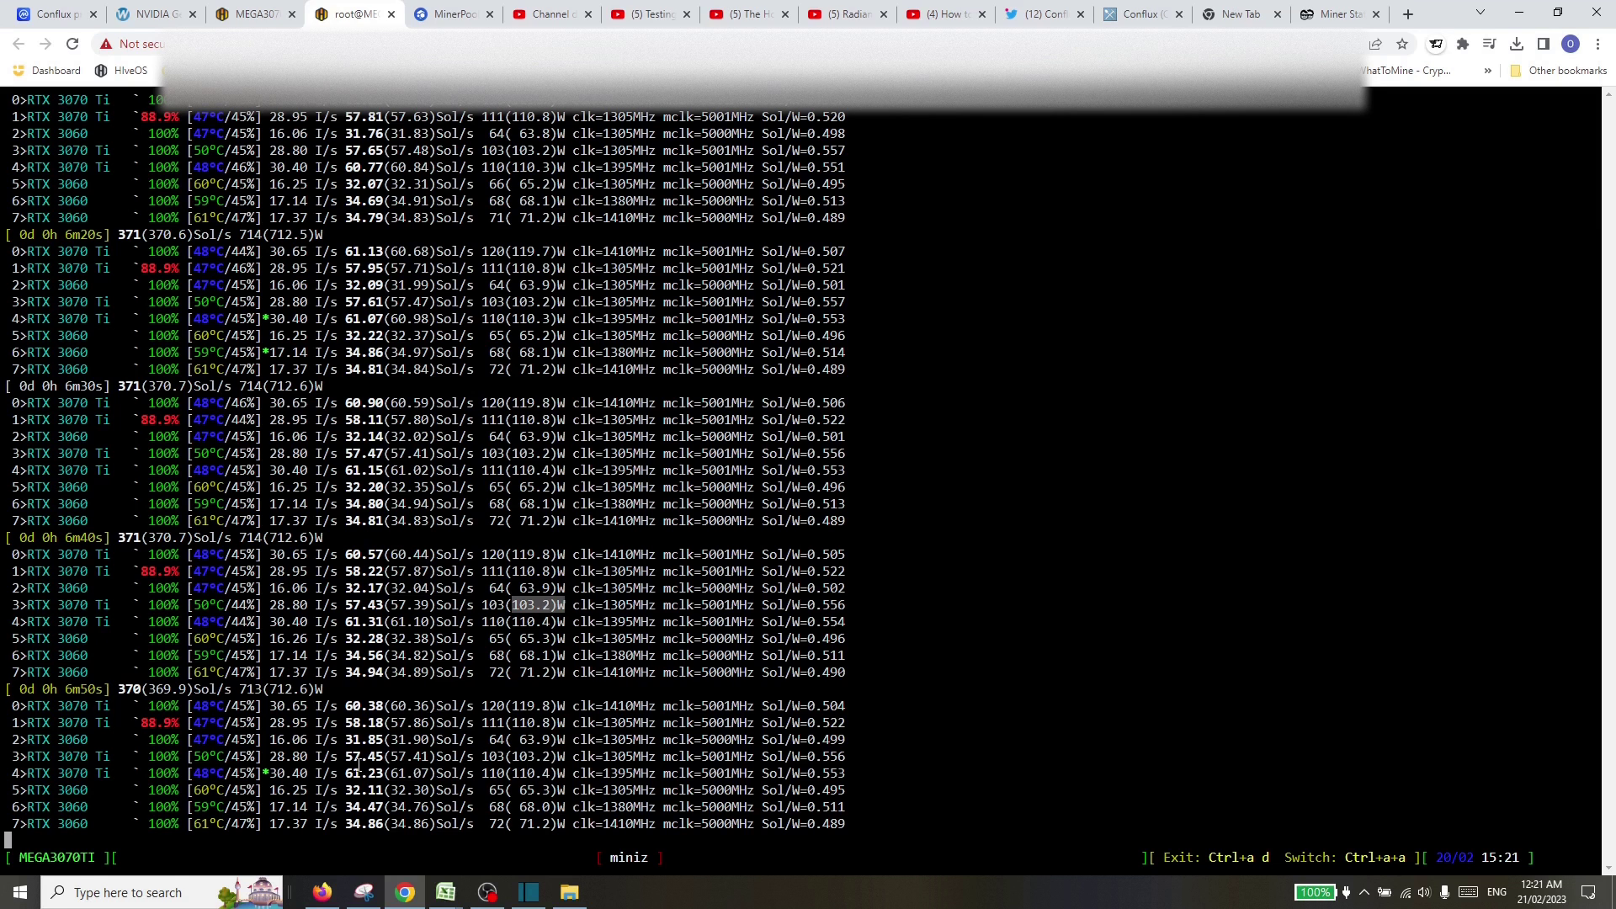
left_click_drag(315, 755, 254, 756)
left_click_drag(861, 756, 790, 756)
left_click(884, 760)
left_click(894, 754)
left_click_drag(889, 756, 776, 755)
left_click(911, 785)
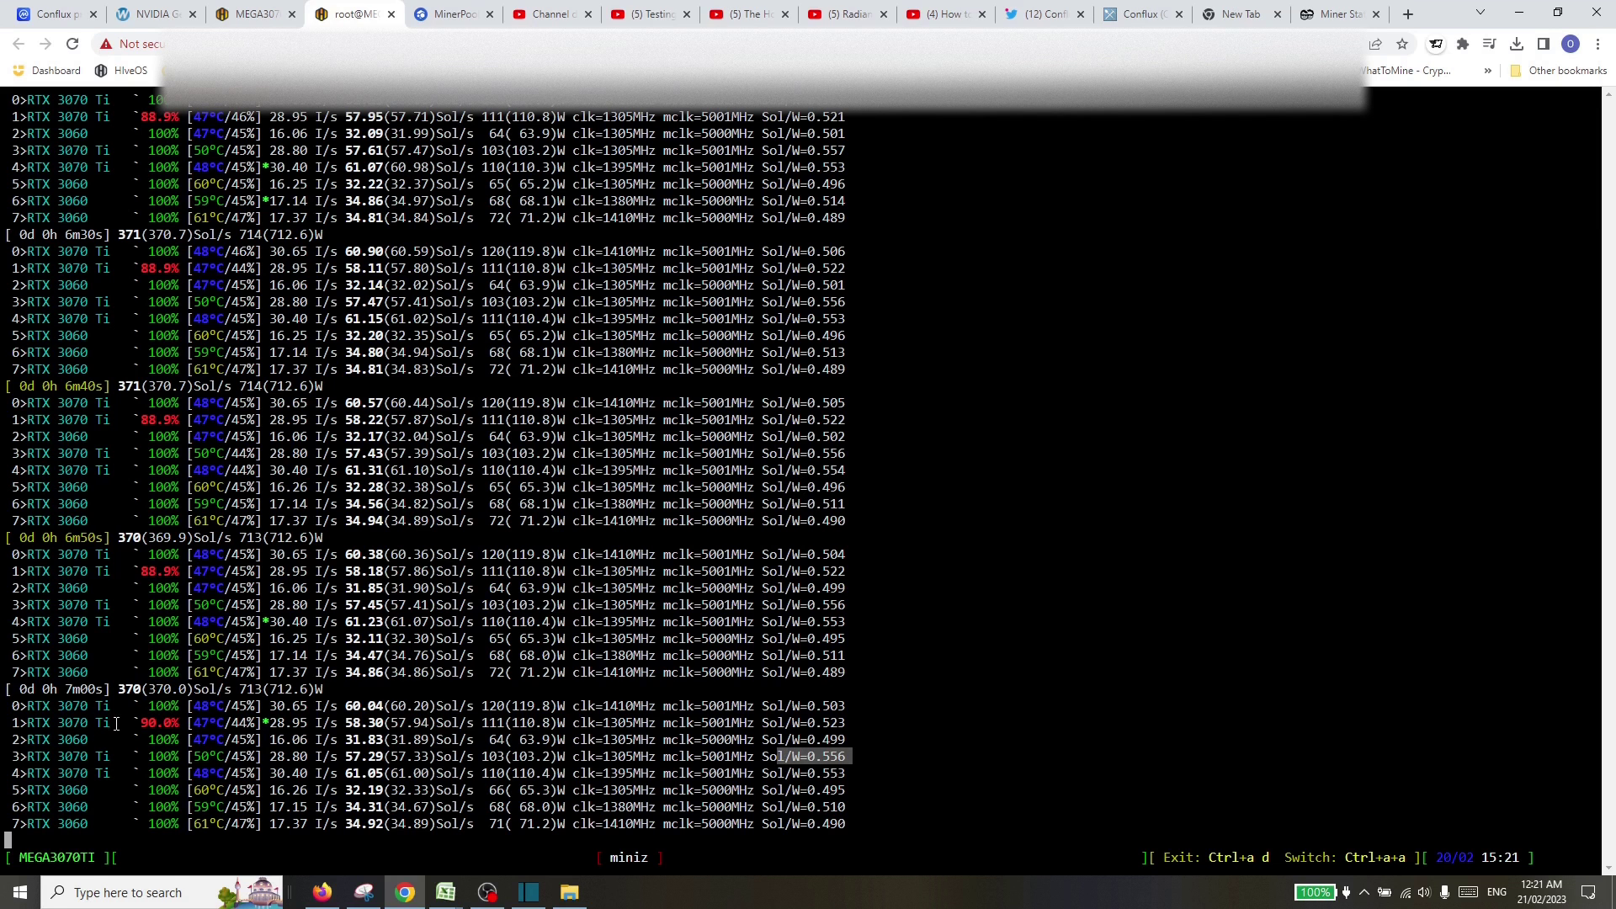
left_click_drag(863, 725, 751, 723)
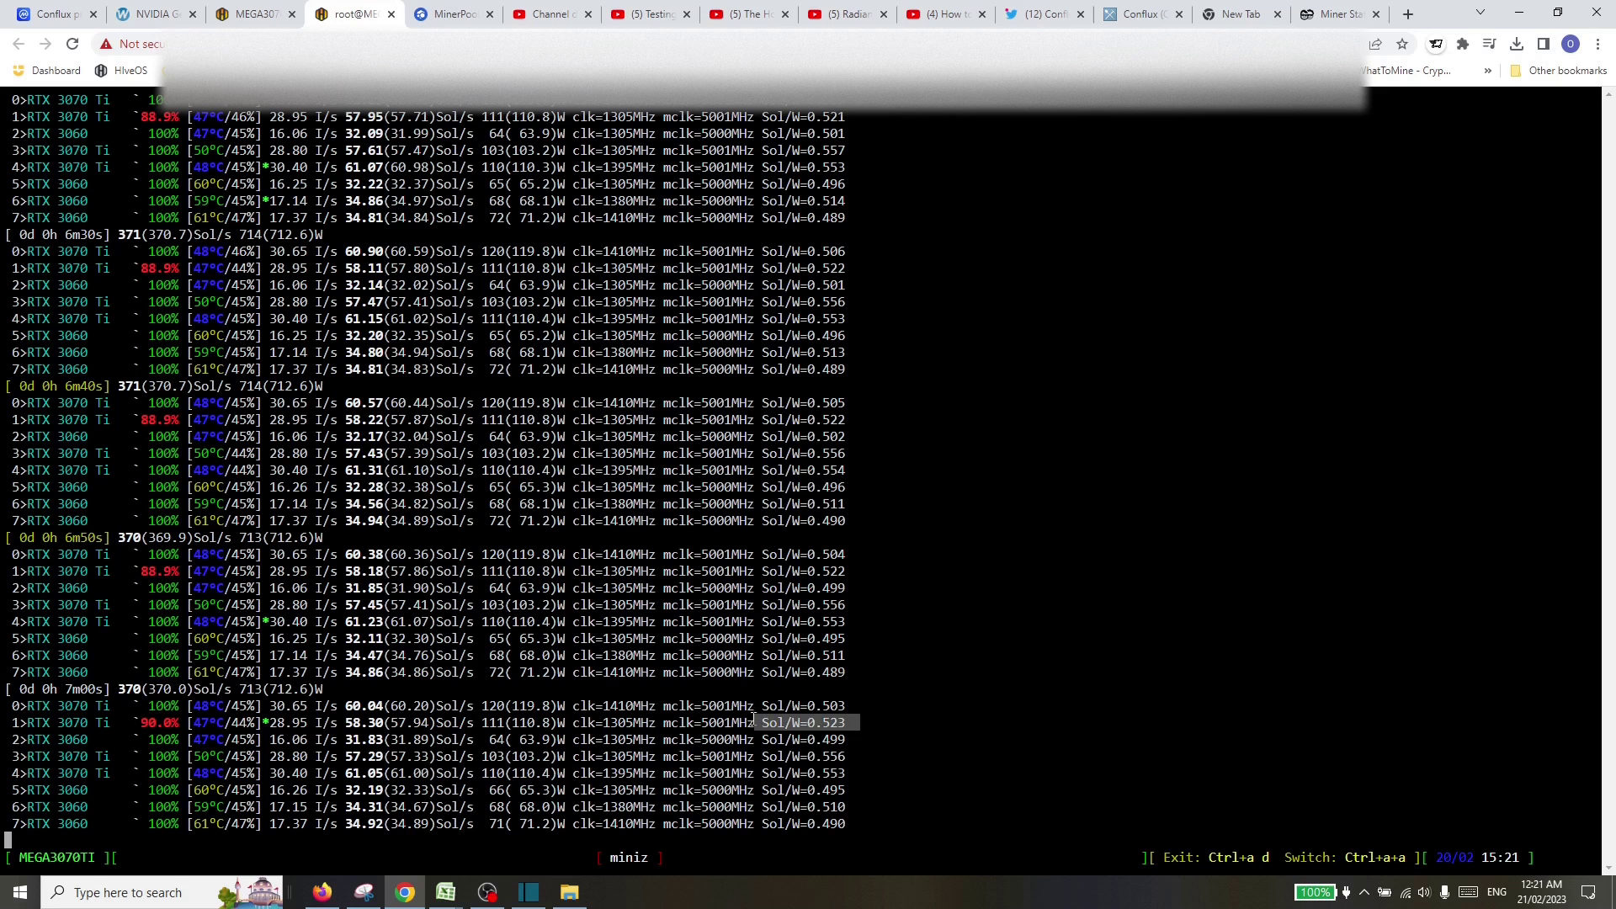
left_click_drag(865, 722, 791, 722)
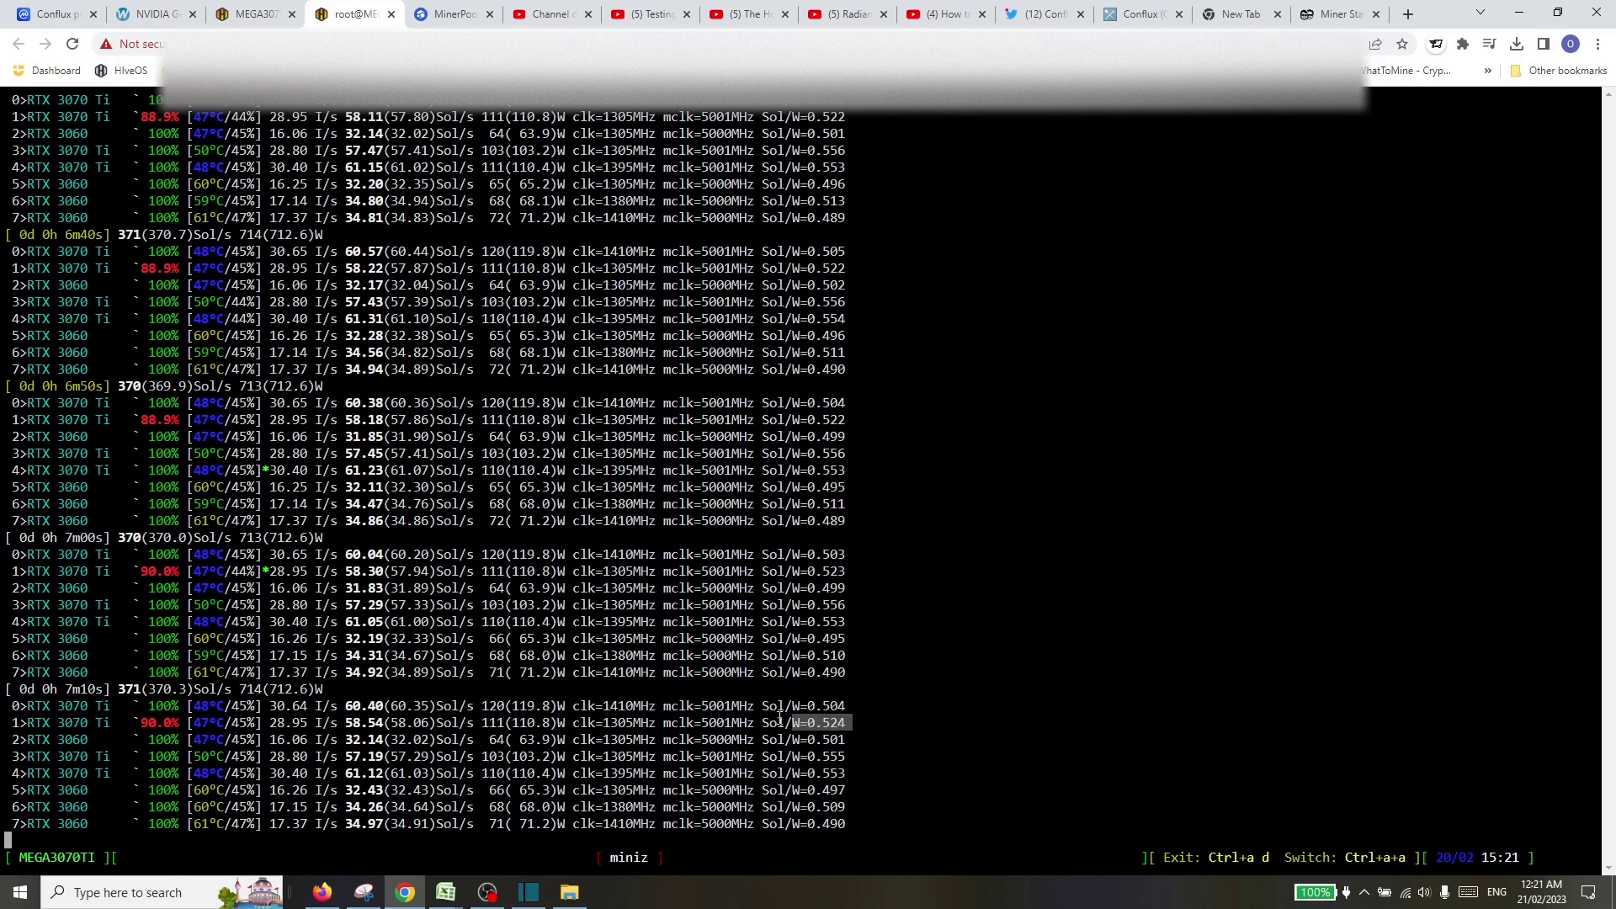
left_click(600, 712)
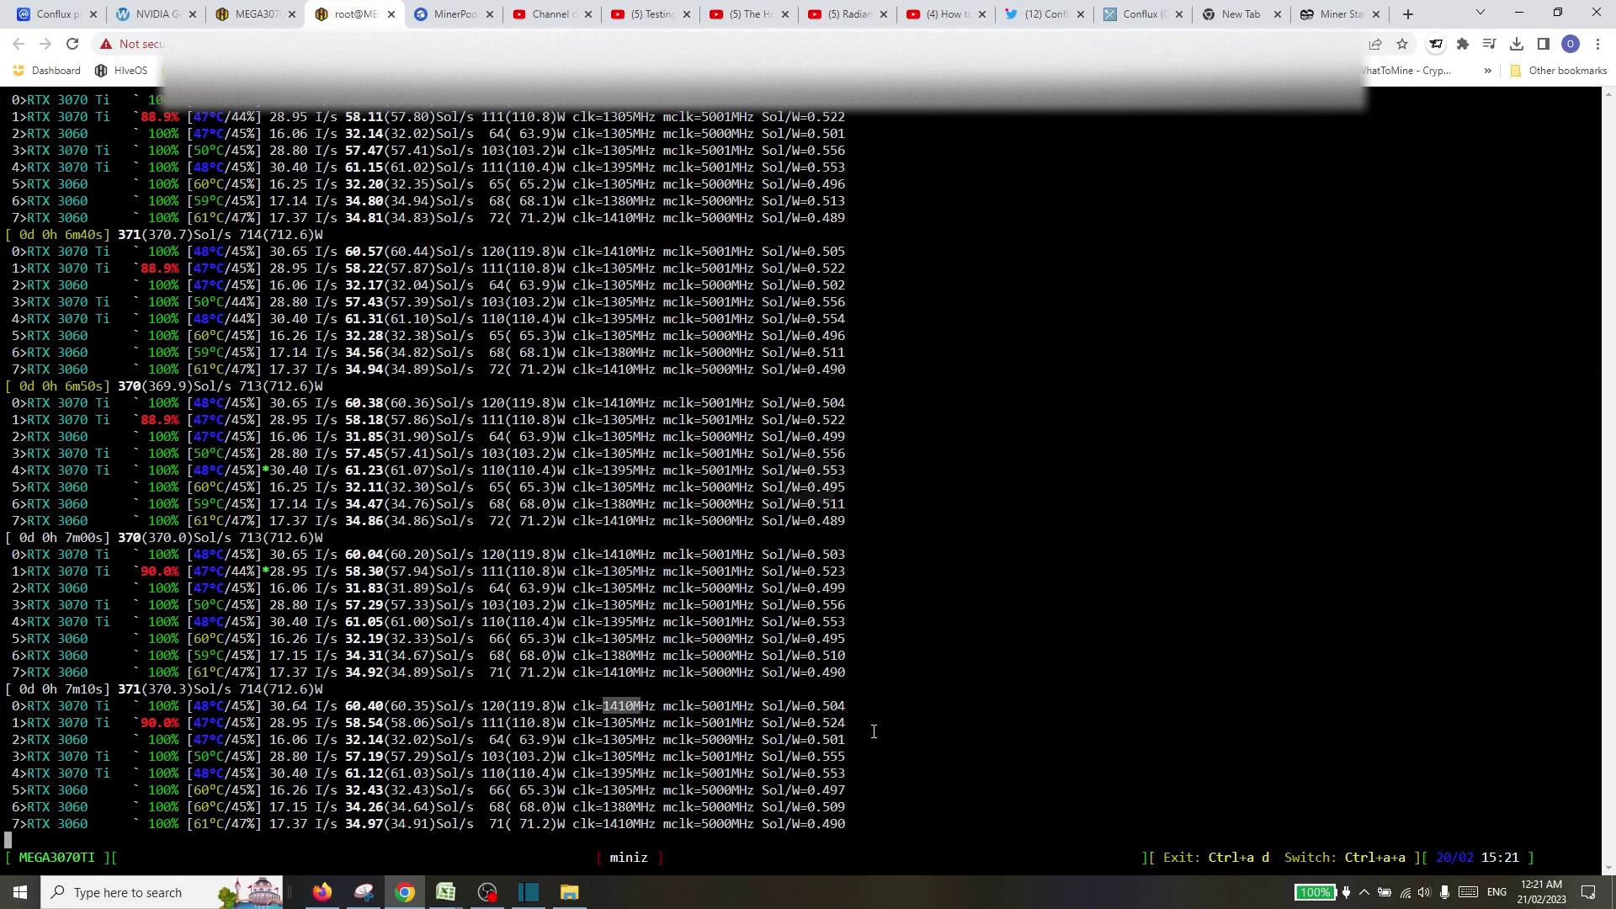
mouse_move(869, 724)
left_mouse_down()
mouse_move(769, 722)
mouse_move(699, 555)
left_mouse_up()
triple_click(701, 717)
left_click(698, 707)
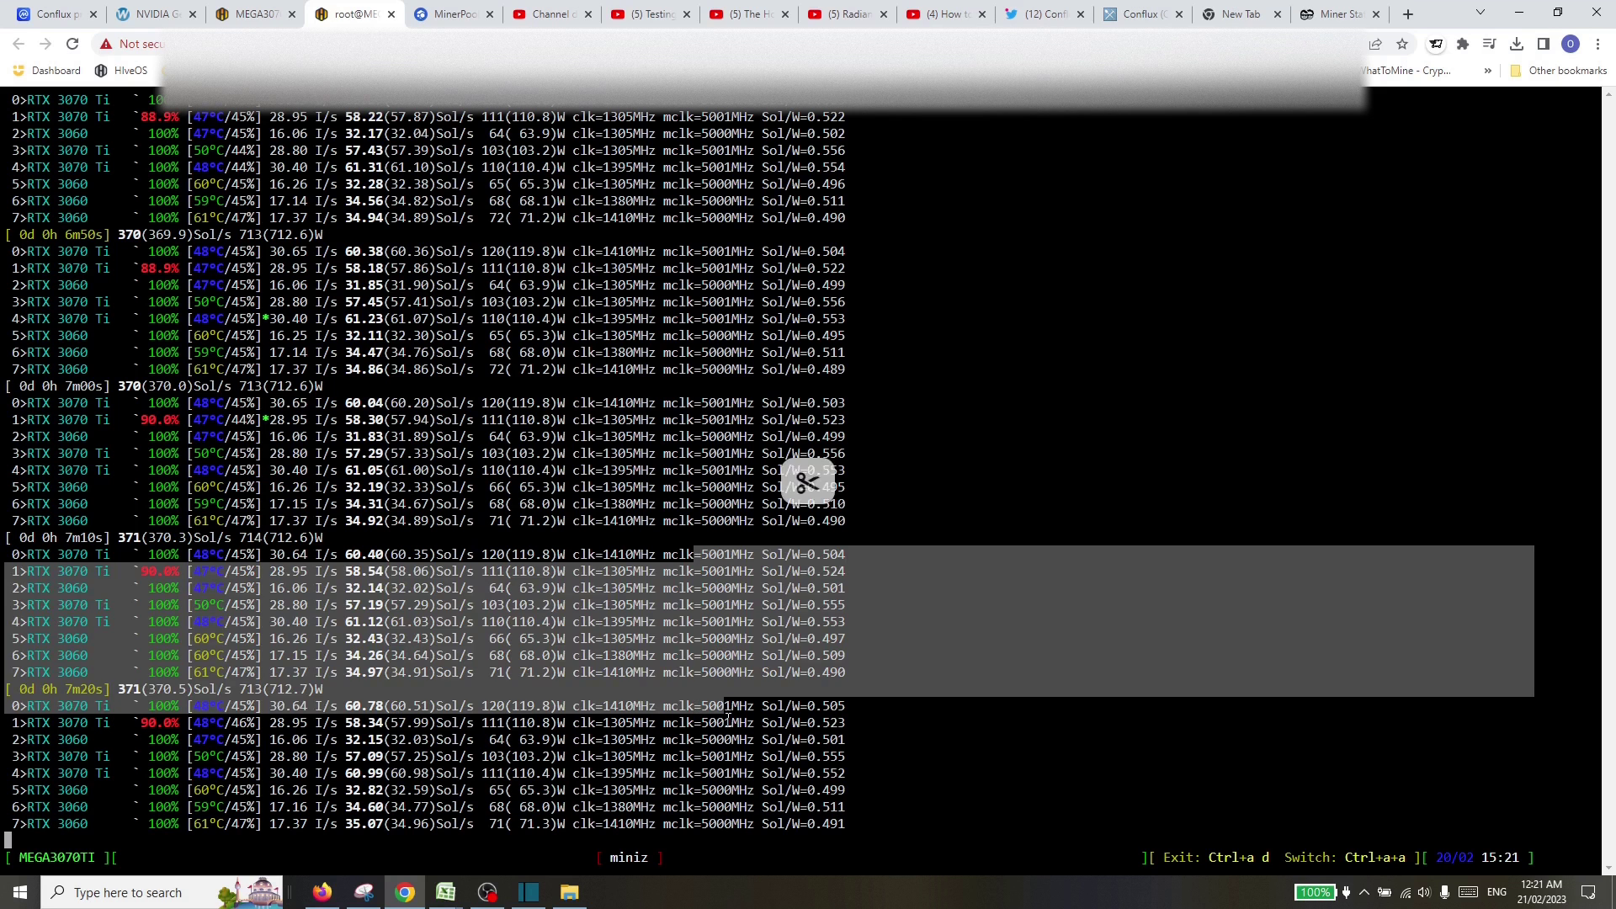
left_click(701, 710)
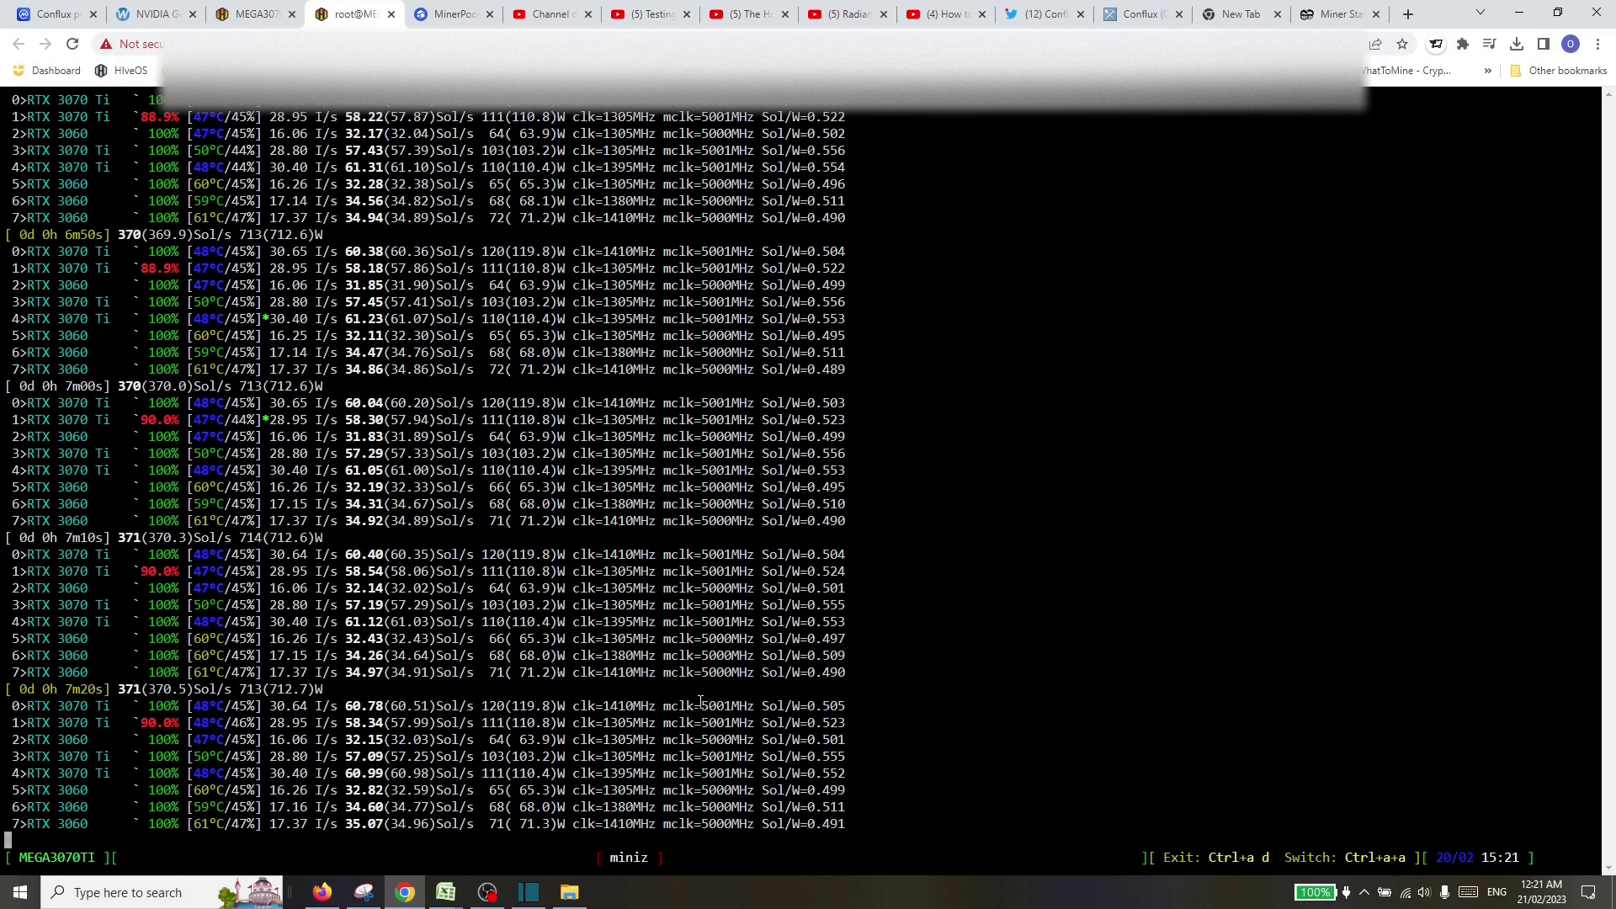
left_click(253, 13)
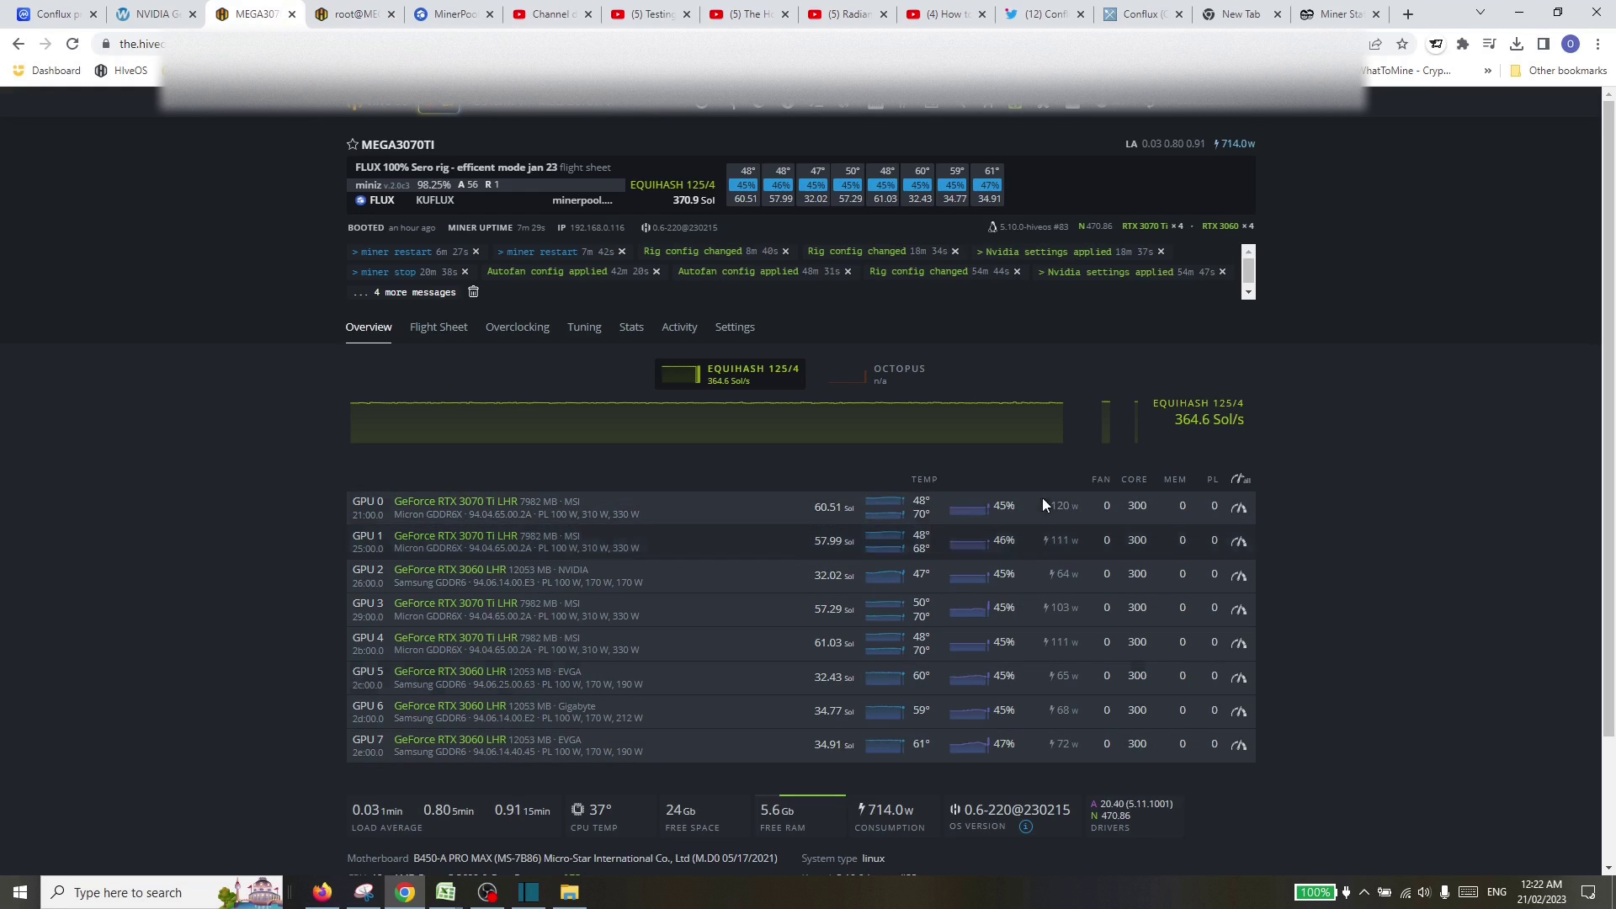
left_click(352, 9)
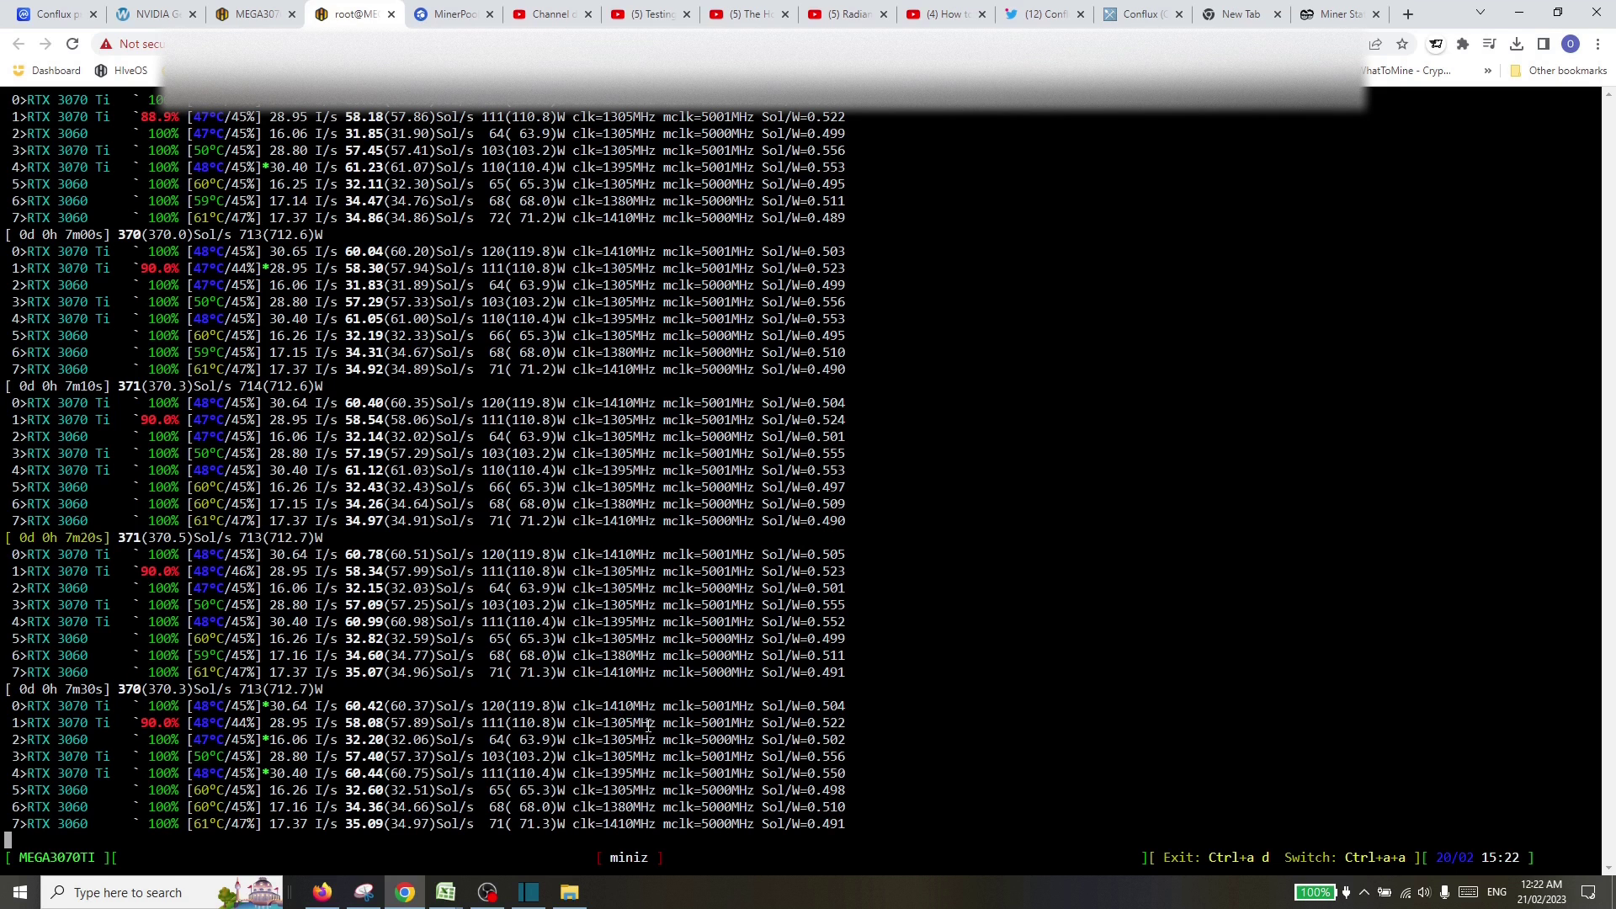
mouse_move(649, 724)
left_mouse_down()
mouse_move(602, 723)
mouse_move(650, 725)
left_mouse_up()
left_click_drag(654, 709, 596, 709)
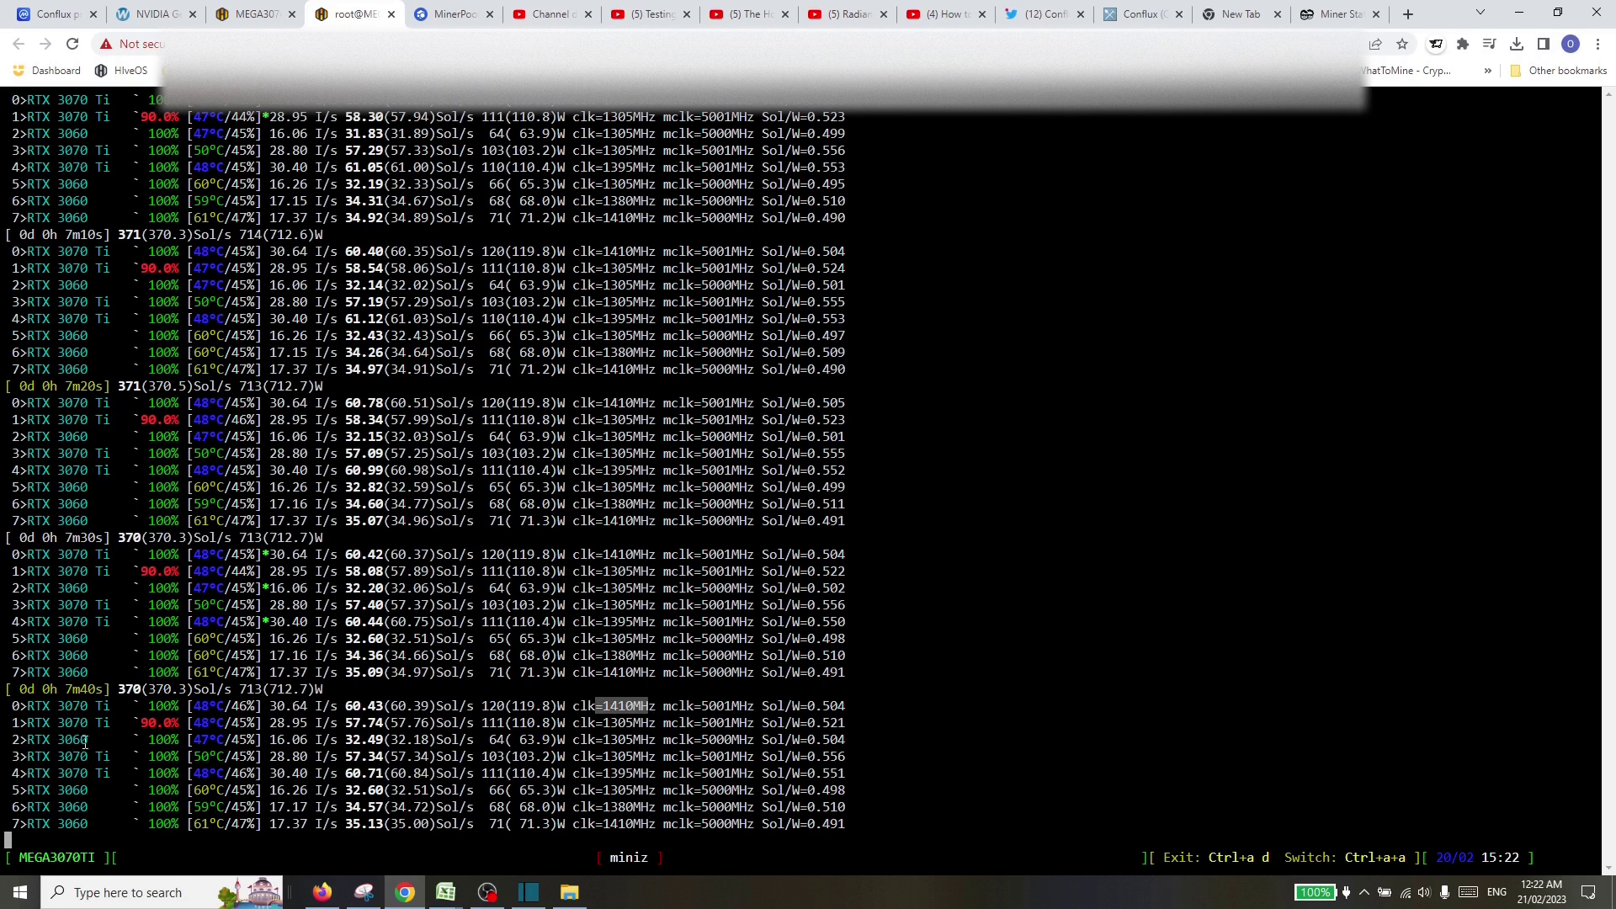
left_click_drag(85, 740, 44, 740)
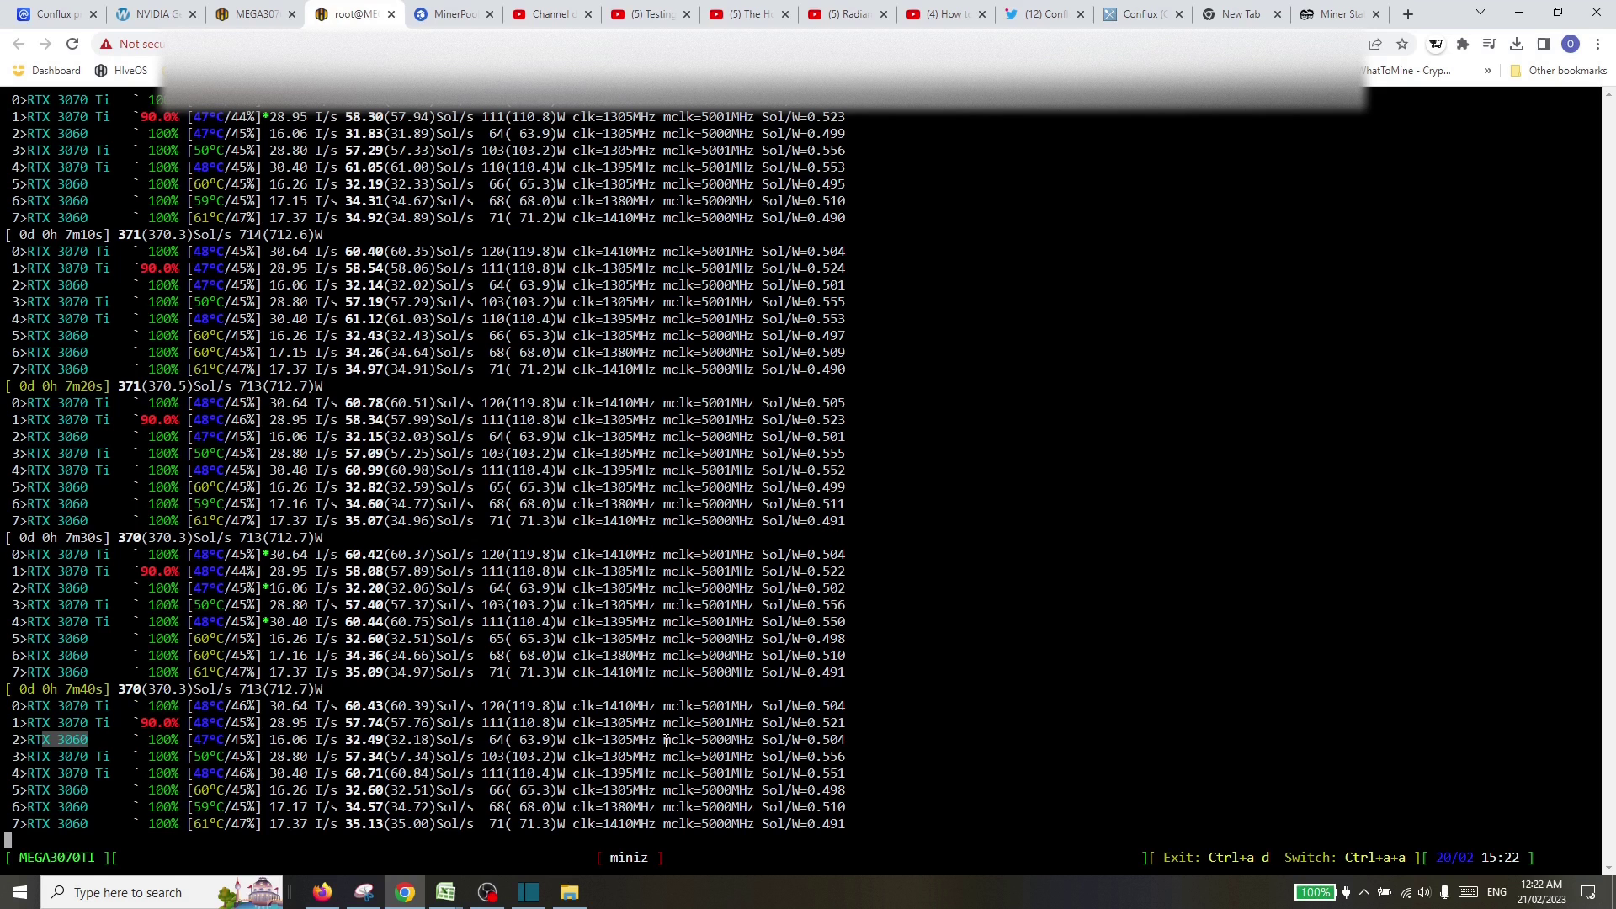
left_click_drag(853, 773, 849, 755)
left_click(848, 775)
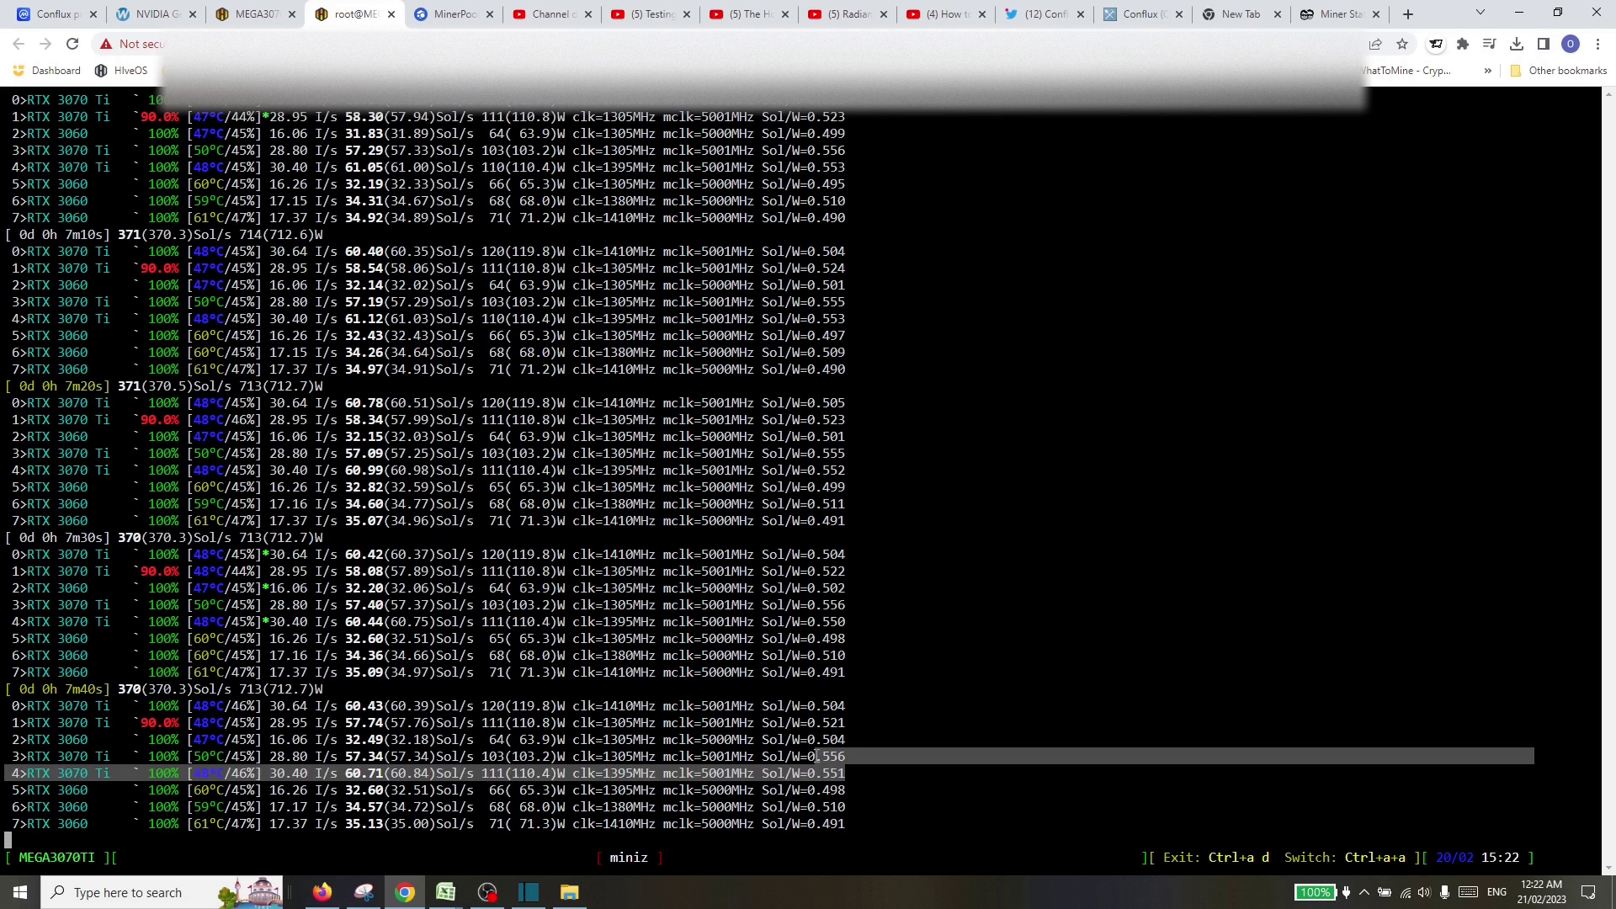
left_click(804, 480)
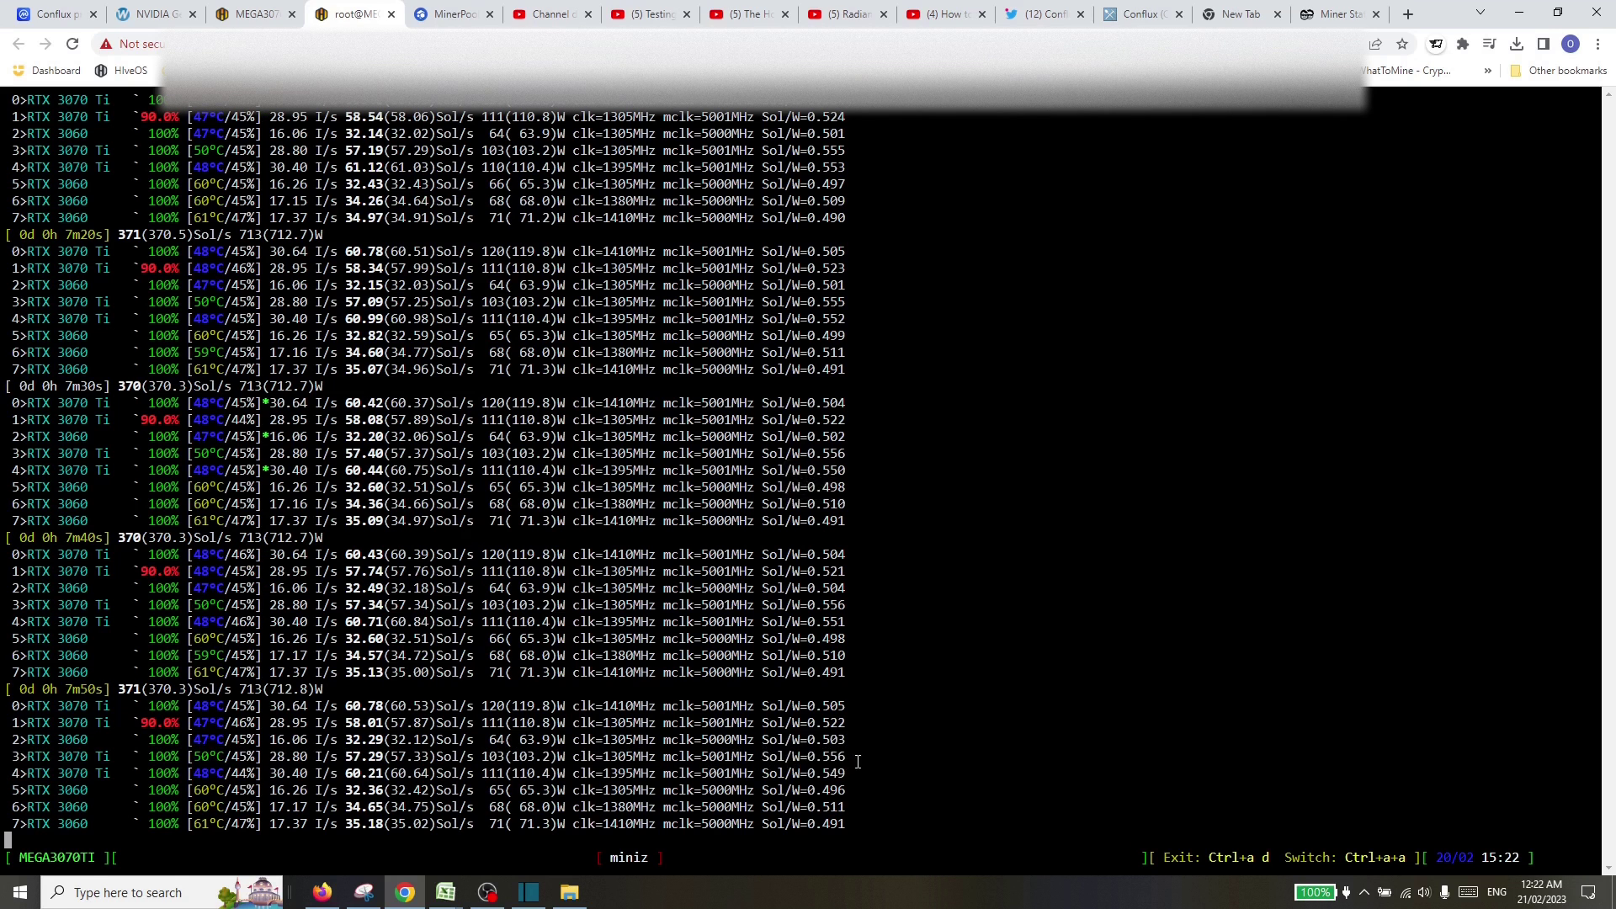
left_click_drag(858, 825, 42, 705)
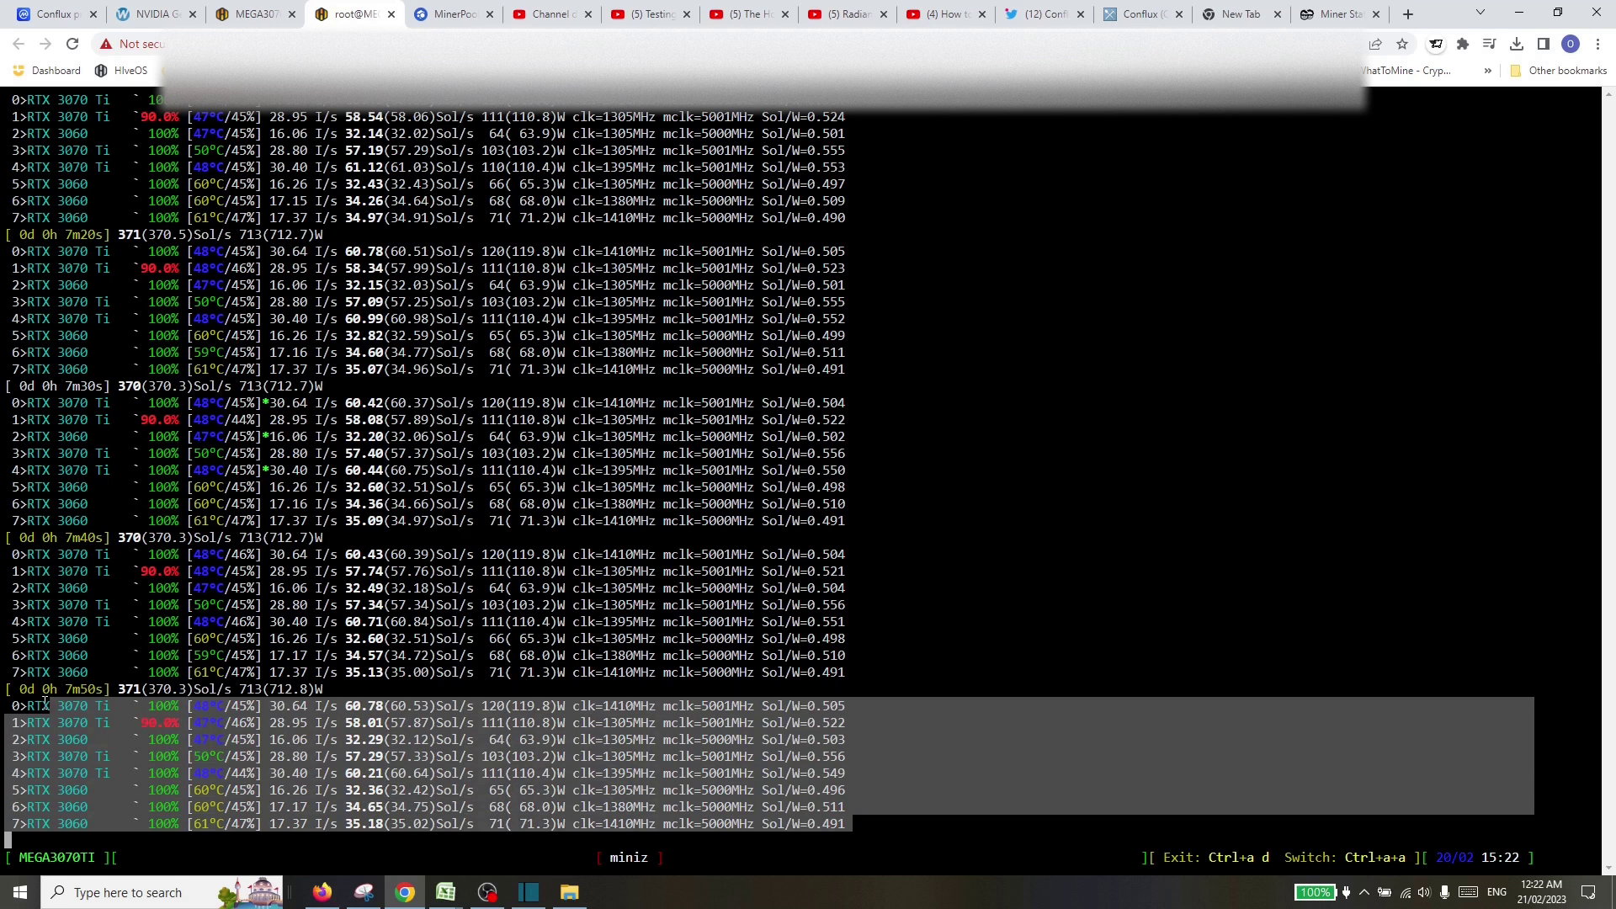
left_click(469, 749)
left_click(614, 772)
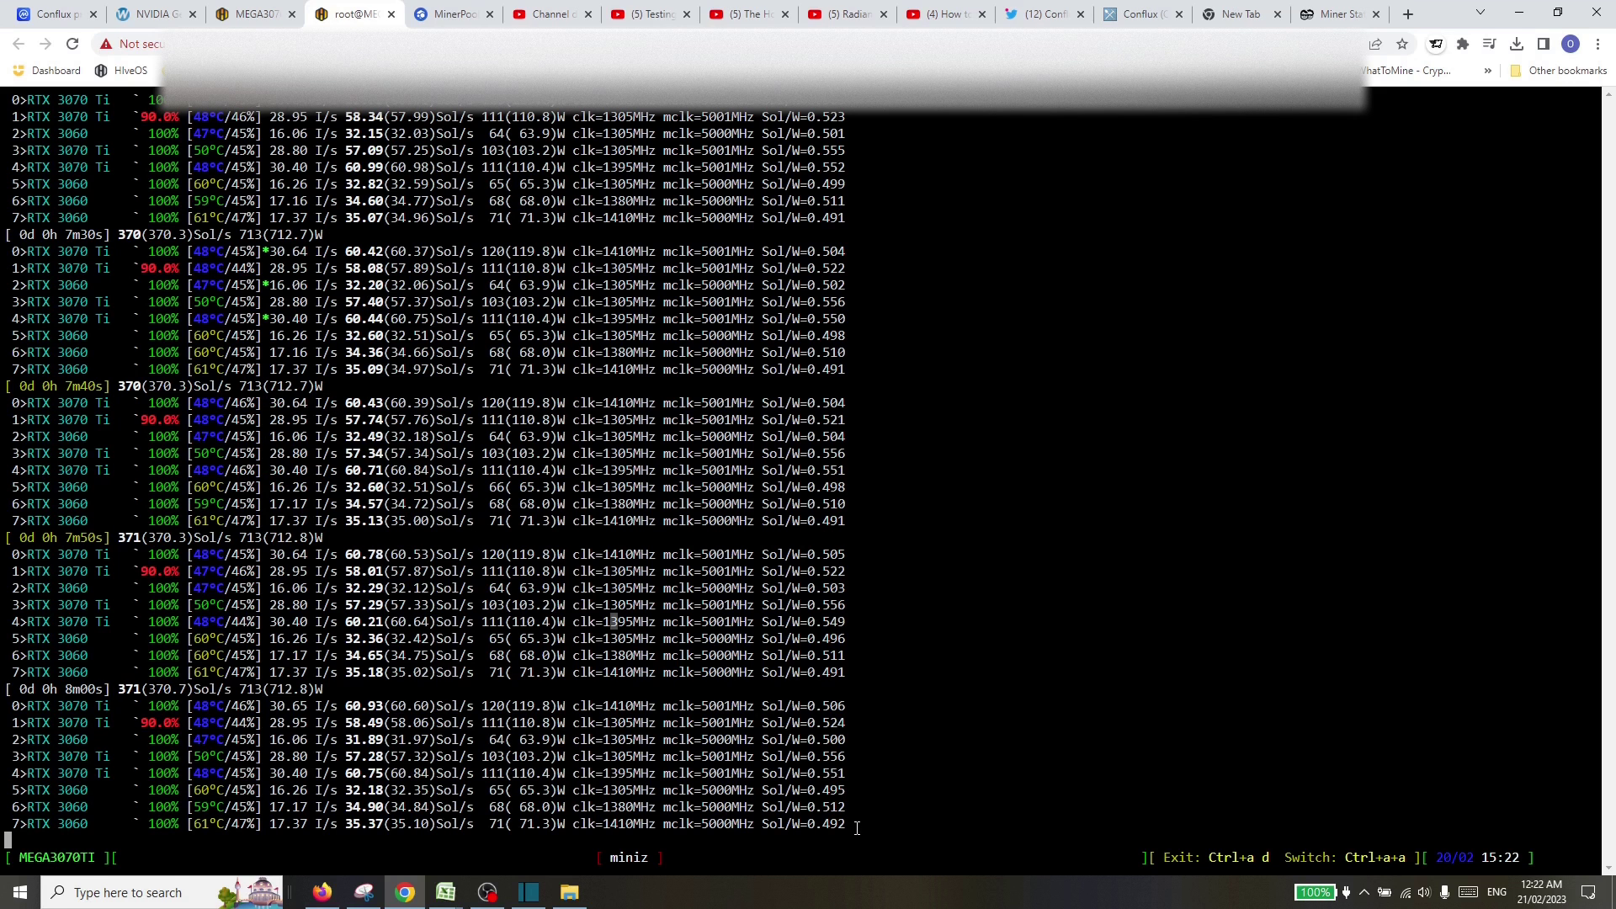
left_click_drag(858, 828, 846, 638)
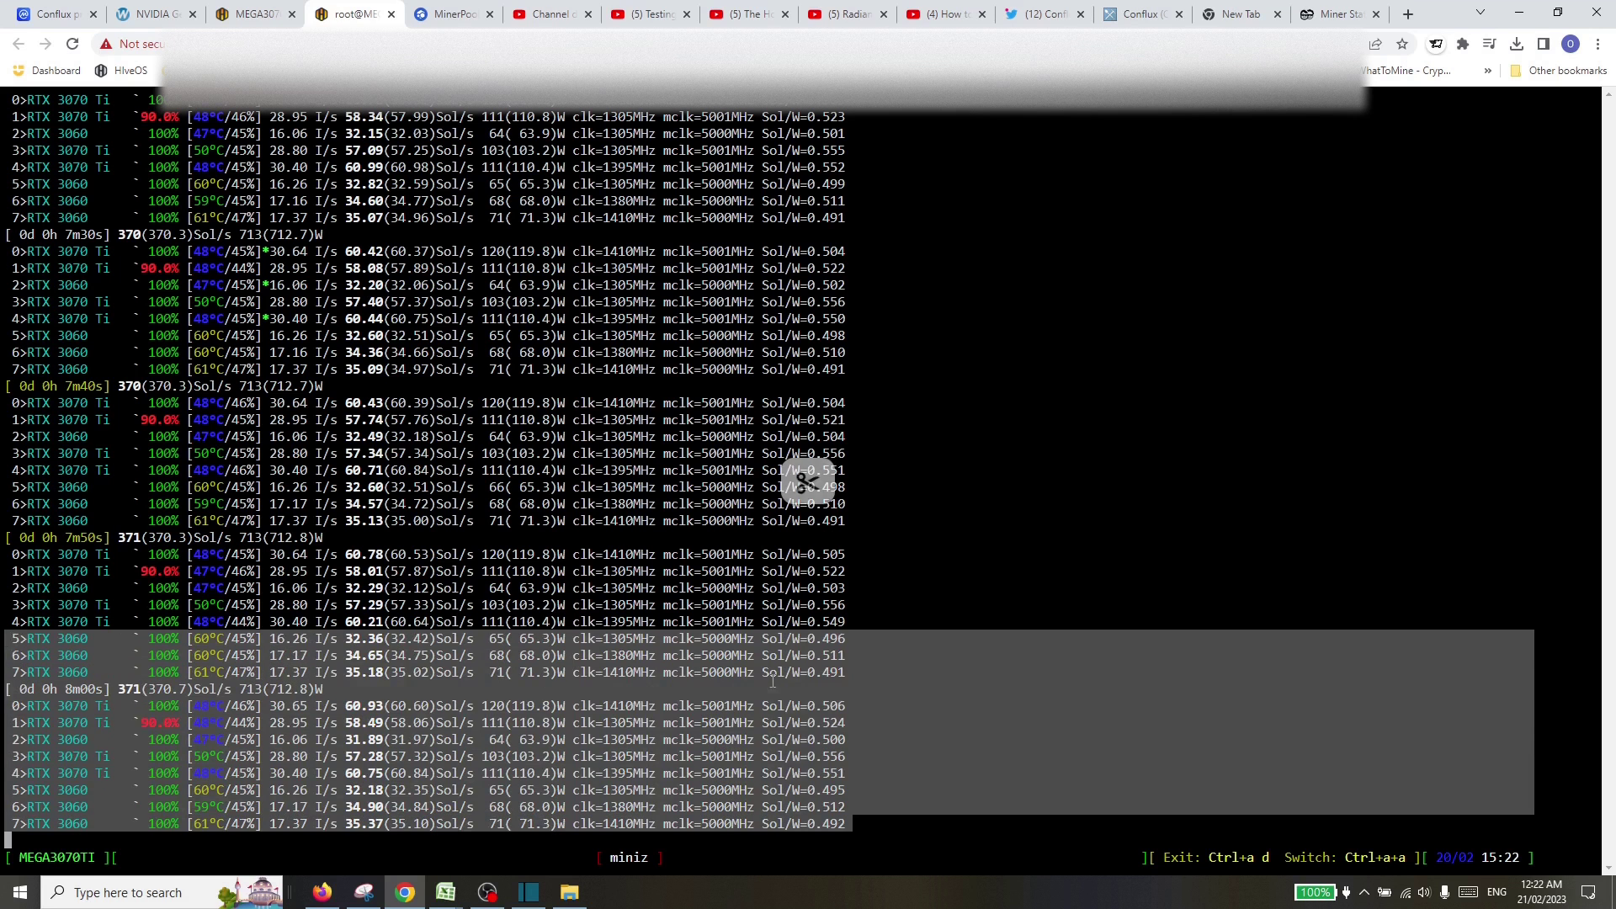
left_click(846, 698)
left_click_drag(856, 827, 808, 479)
left_click(714, 607)
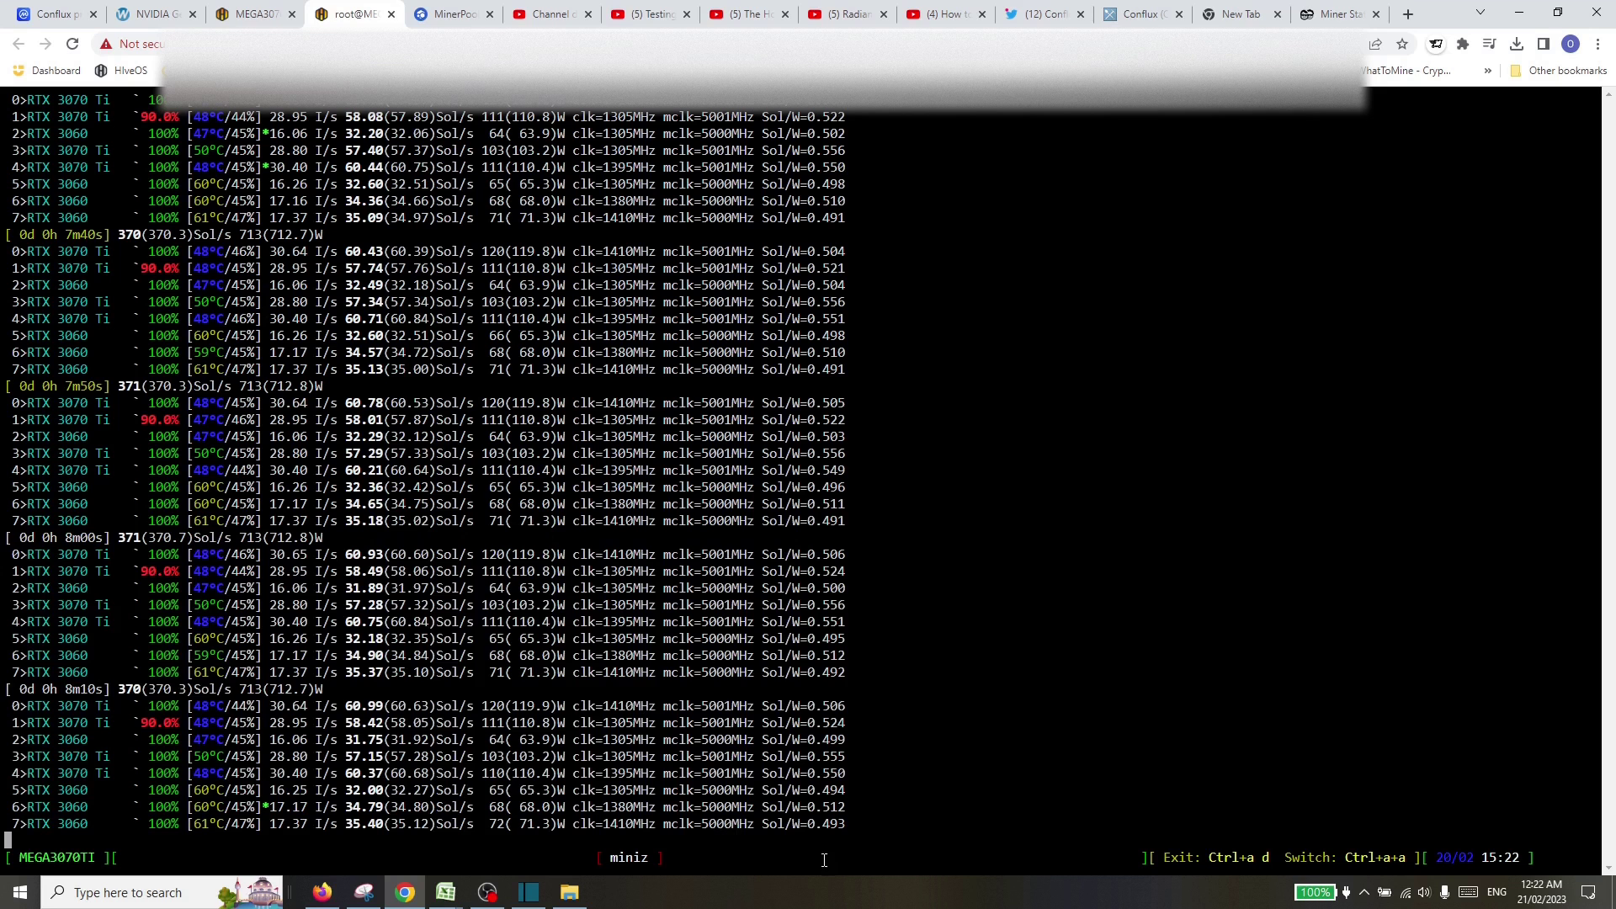
left_click_drag(851, 825, 808, 478)
left_click(472, 570)
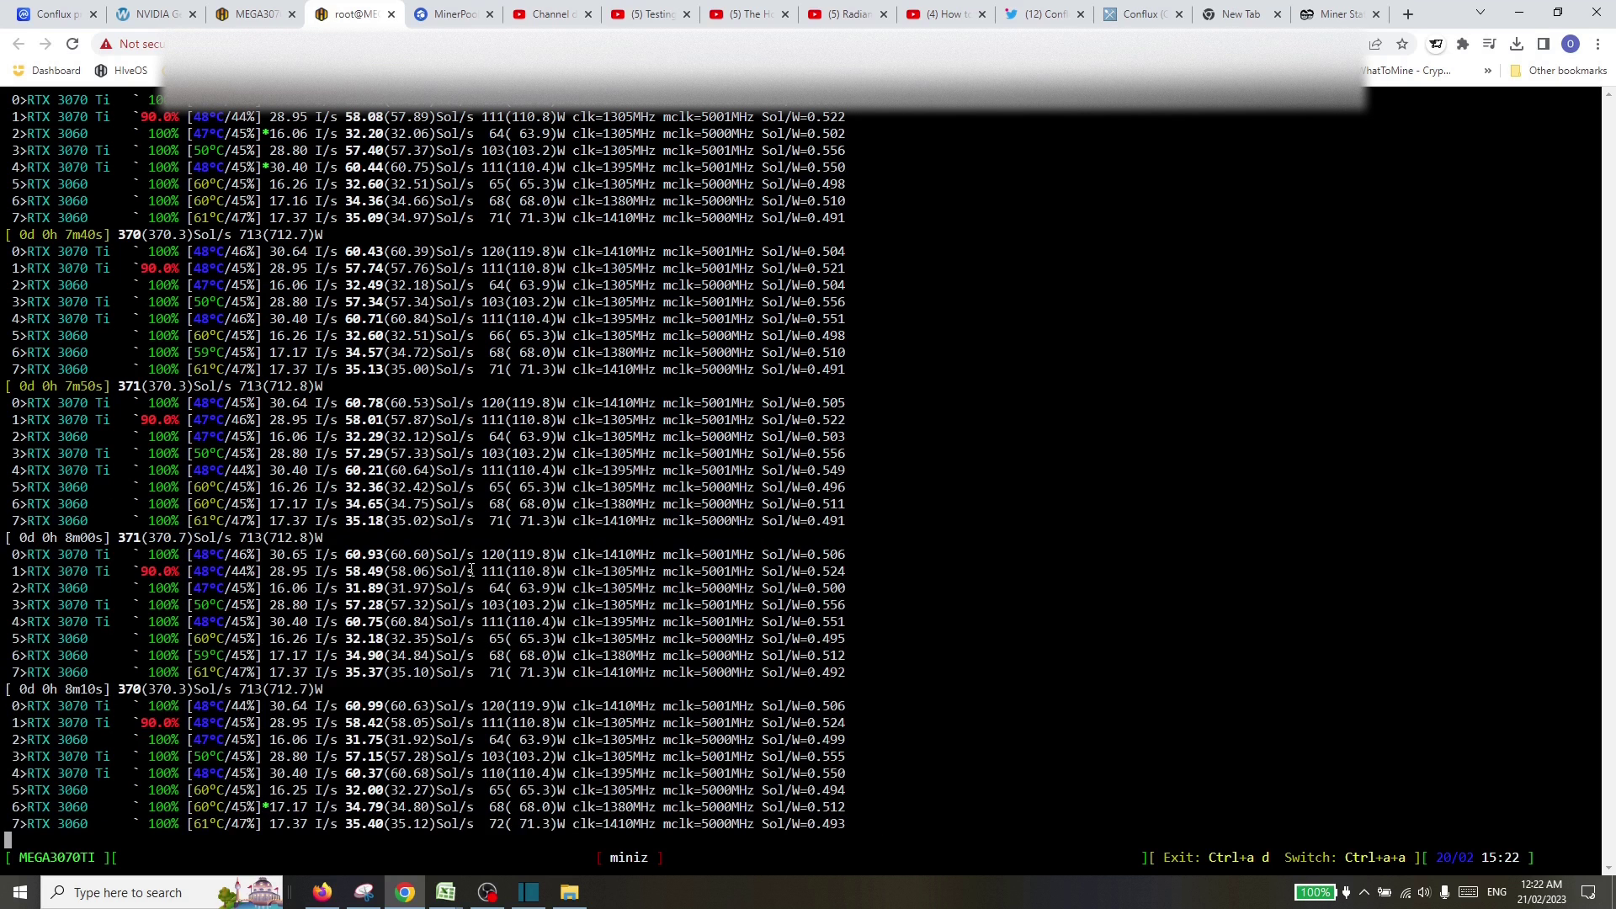